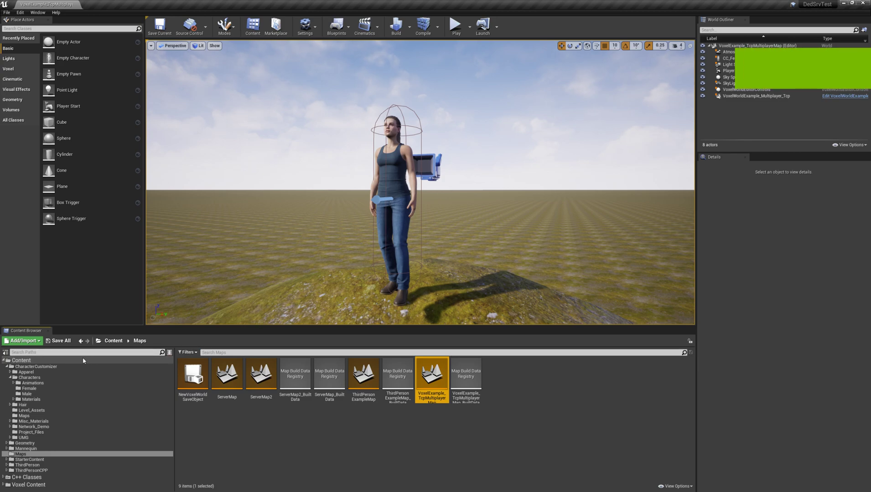
# Browse to CharacterCustomizer > Characters > Female in the Content Browser
pyautogui.click(52, 367)
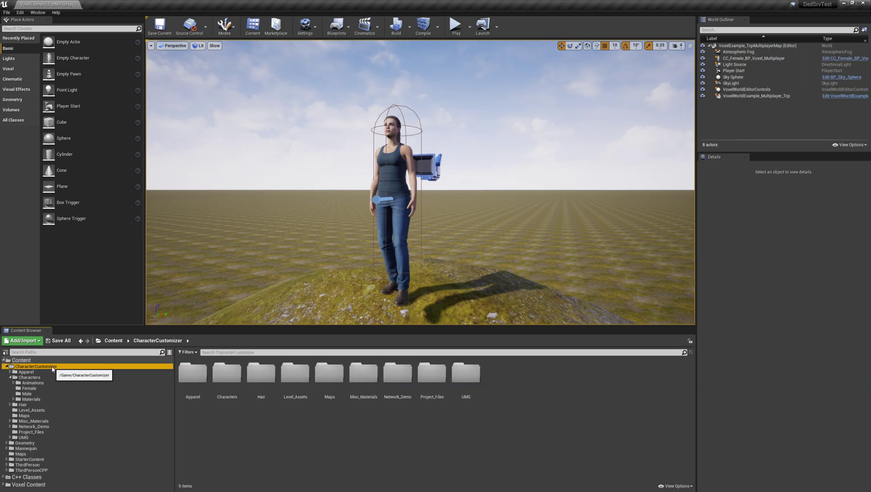
pyautogui.click(41, 388)
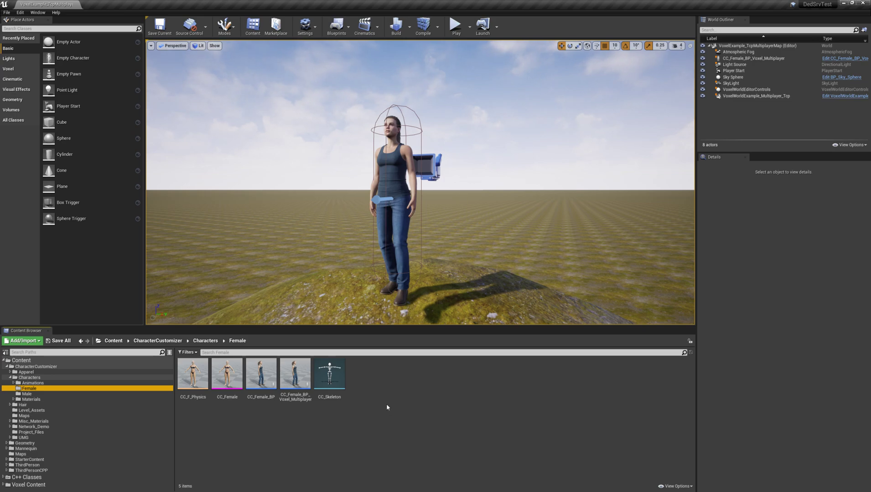
# Launch DedSrvTestServer.exe from the server build folder and widen its log window
pyautogui.hotkey('alt', 'Tab')
pyautogui.hotkey('alt', 'Tab')
pyautogui.hotkey('alt', 'Tab')
pyautogui.hotkey('alt', 'Tab')
pyautogui.hotkey('alt', 'Tab')
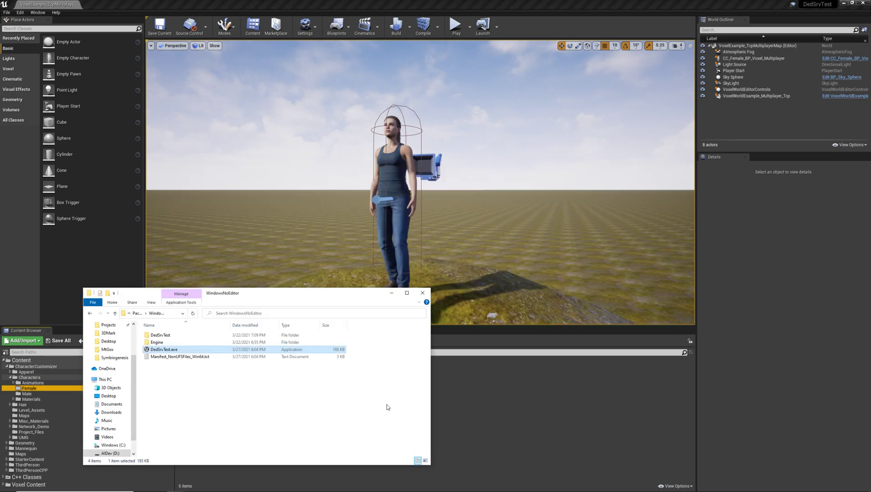
pyautogui.hotkey('alt', 'Tab')
pyautogui.hotkey('alt', 'Tab')
pyautogui.hotkey('alt', 'Tab')
pyautogui.hotkey('alt', 'Tab')
pyautogui.hotkey('alt', 'Tab')
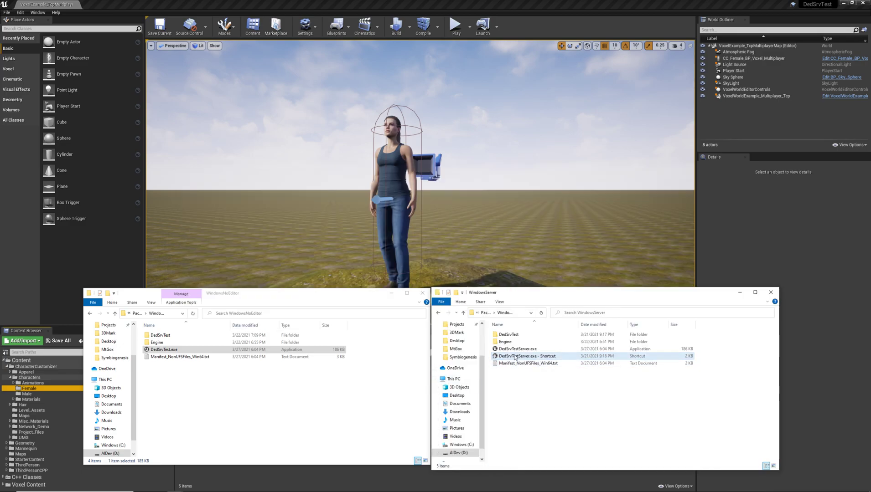
pyautogui.doubleClick(515, 357)
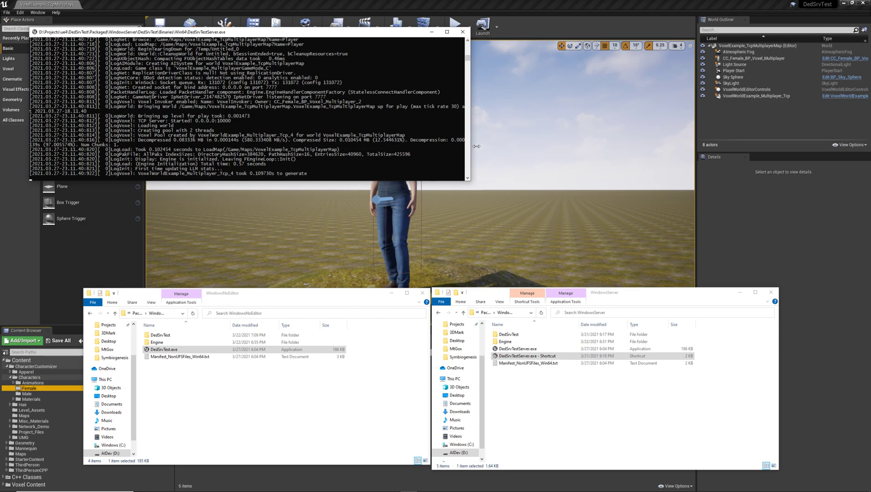
pyautogui.moveTo(476, 146); pyautogui.dragTo(839, 163)
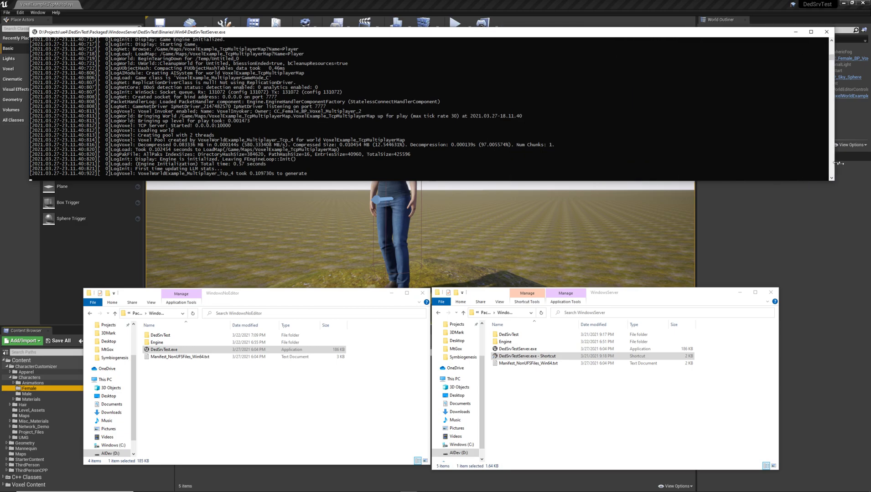
# Start DedSrvTest.exe and connect it to the server with the console command open 127.0.0.1
pyautogui.doubleClick(171, 351)
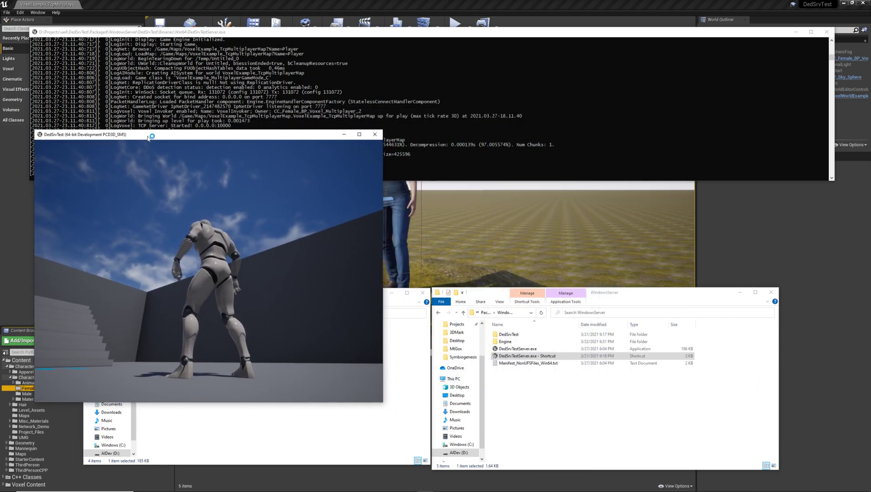
pyautogui.press('`')
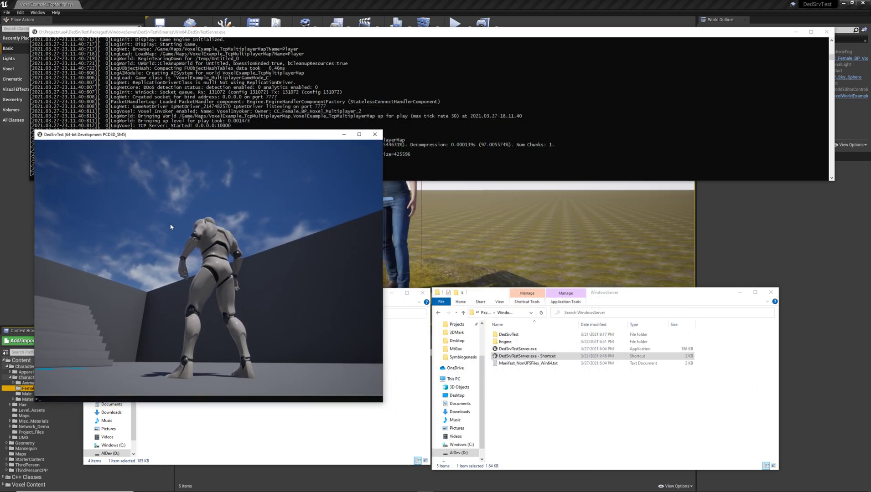
pyautogui.write('open')
pyautogui.press('Up')
pyautogui.press('Up')
pyautogui.press('Return')
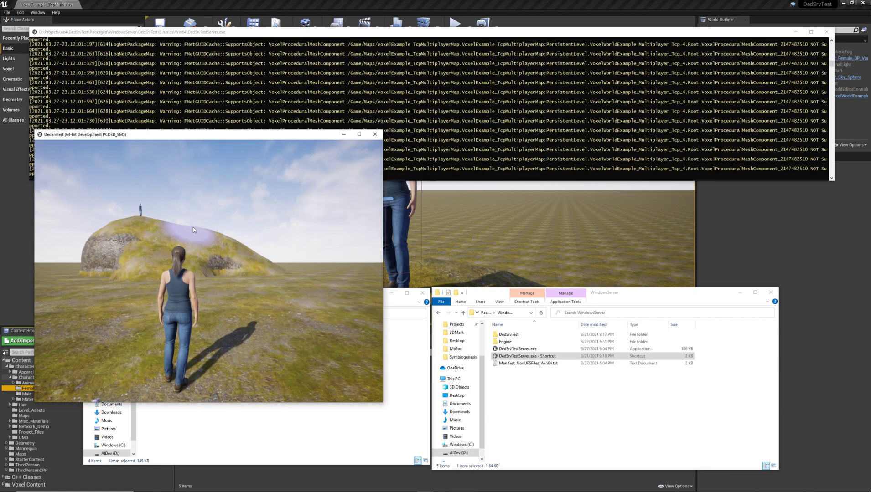
# Hold W to run the female character up the hill to the other player
pyautogui.press('w')
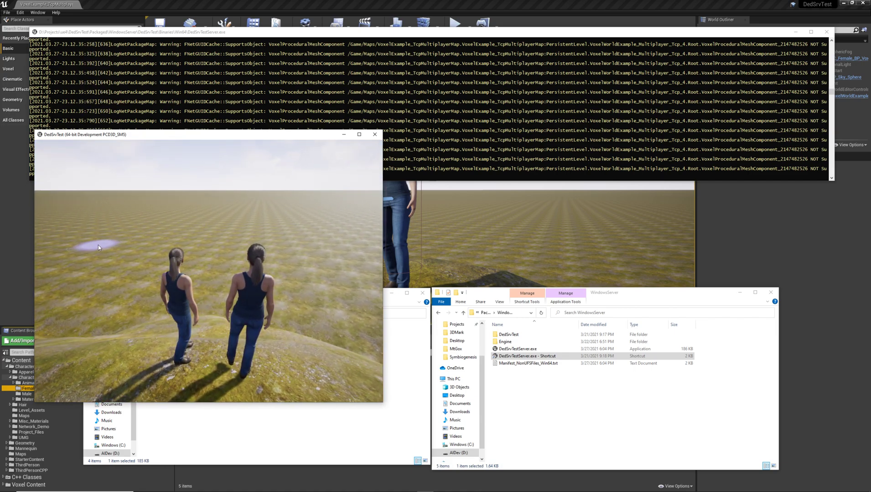
# Launch a second DedSrvTest.exe, move its window aside, and try connecting to 127.0.0.1
pyautogui.click(406, 360)
pyautogui.doubleClick(166, 350)
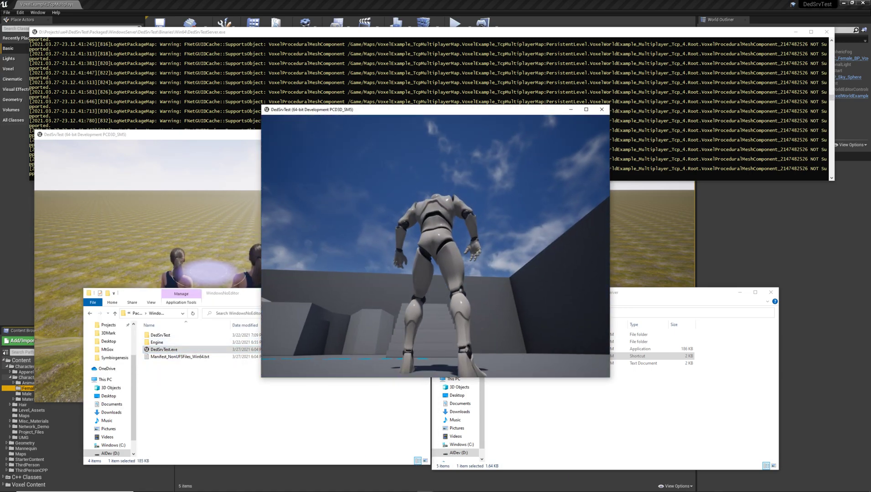
pyautogui.hotkey('alt', 'Tab')
pyautogui.hotkey('alt', 'shift', 'Tab')
pyautogui.moveTo(418, 114); pyautogui.dragTo(541, 139)
pyautogui.hotkey('alt', 'Tab')
pyautogui.hotkey('alt', 'Tab')
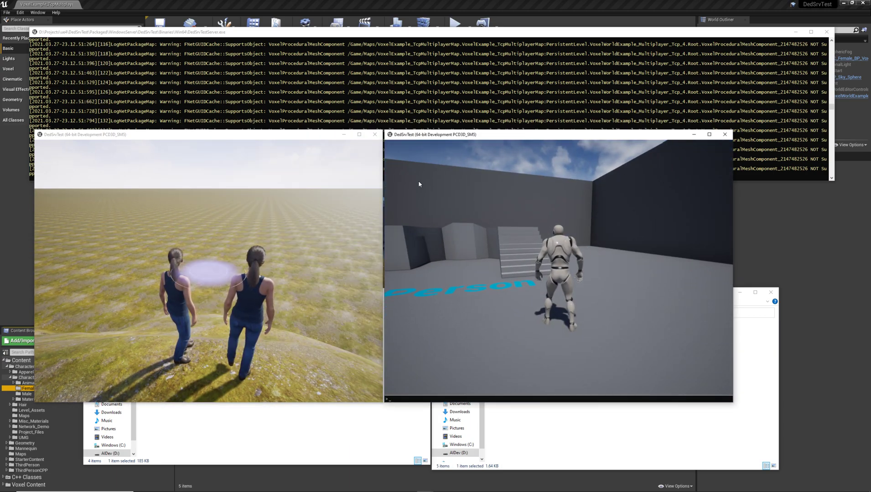
pyautogui.press('`')
pyautogui.write('open')
pyautogui.press('Up')
pyautogui.press('Return')
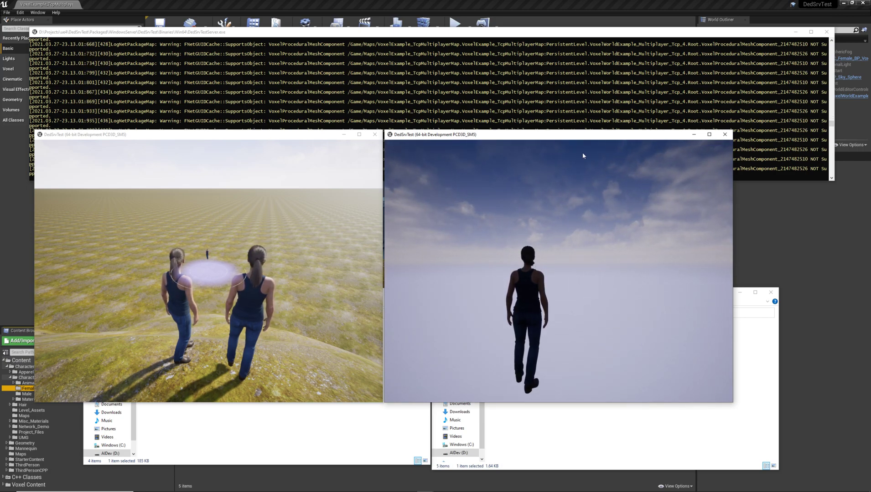
# Close the failed client and reconnect a fresh one with open 127.0.0.1
pyautogui.click(725, 135)
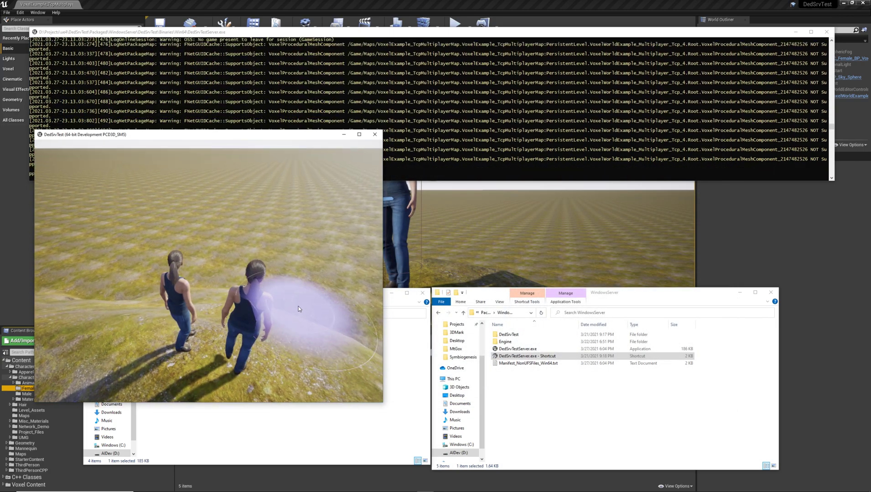
pyautogui.hotkey('alt', 'Tab')
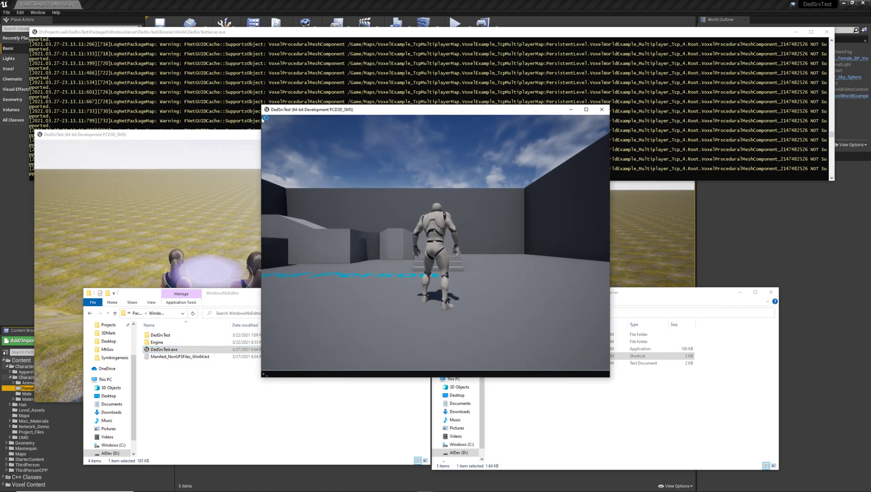
pyautogui.write('open')
pyautogui.press('Up')
pyautogui.press('Up')
pyautogui.press('Return')
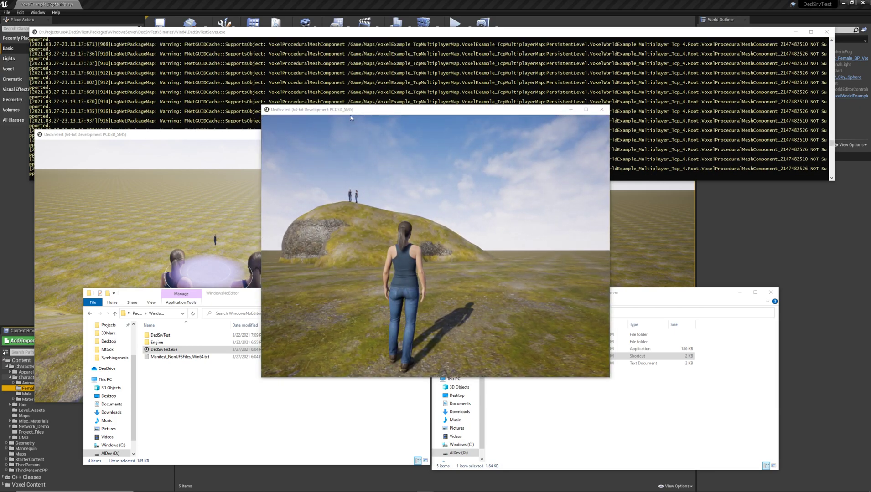
pyautogui.hotkey('alt', 'Tab')
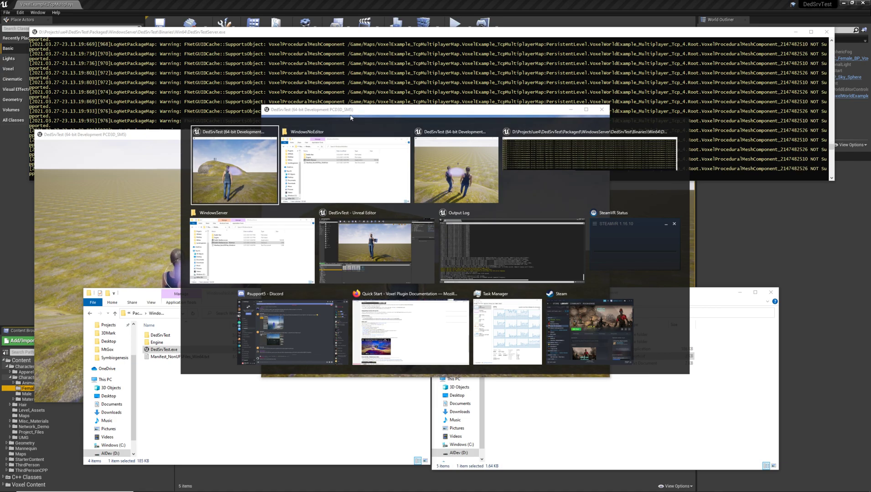
# Arrange the two game client windows side by side
pyautogui.press('Escape')
pyautogui.hotkey('alt', 'Tab')
pyautogui.hotkey('alt', 'Tab')
pyautogui.hotkey('alt', 'shift', 'Tab')
pyautogui.hotkey('alt', 'shift', 'Tab')
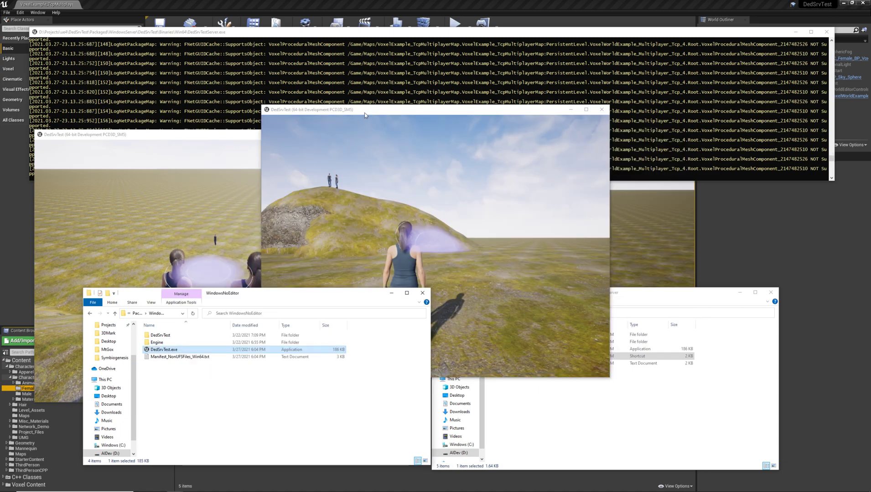
pyautogui.moveTo(365, 110); pyautogui.dragTo(488, 133)
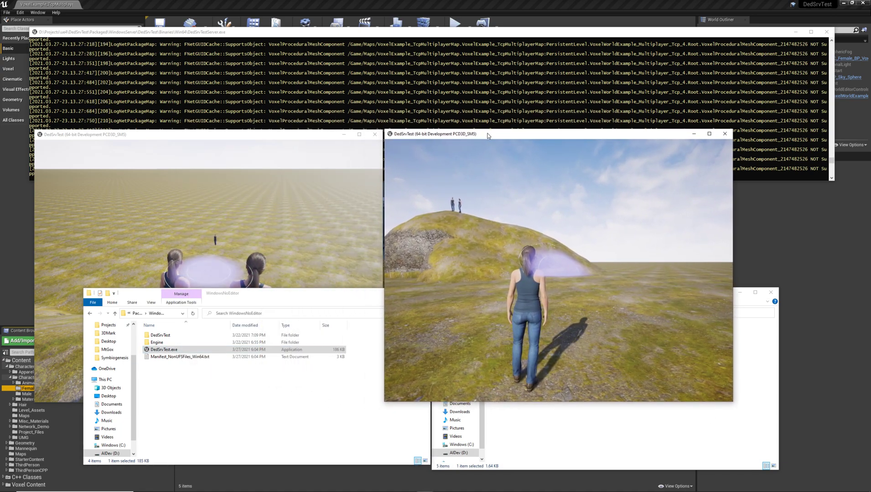
pyautogui.hotkey('alt', 'Tab')
pyautogui.click(488, 135)
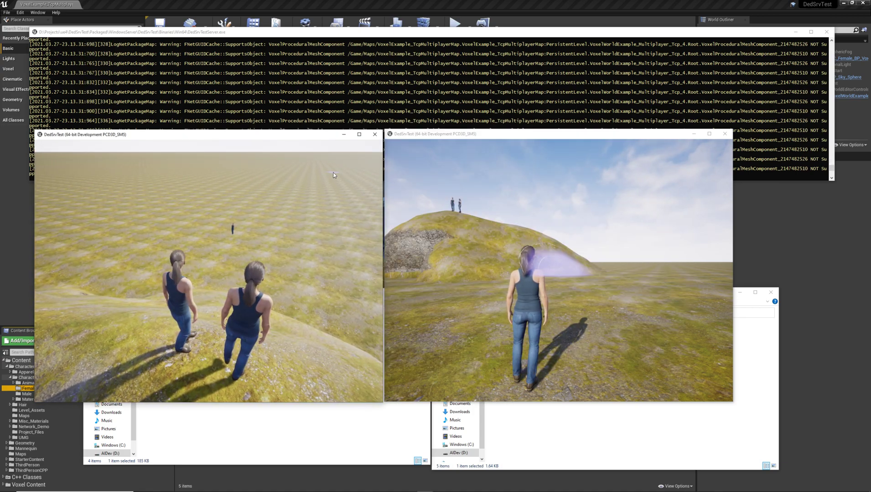
# In the right client, run the second character up the hill and turn it around
pyautogui.hotkey('alt', 'Tab')
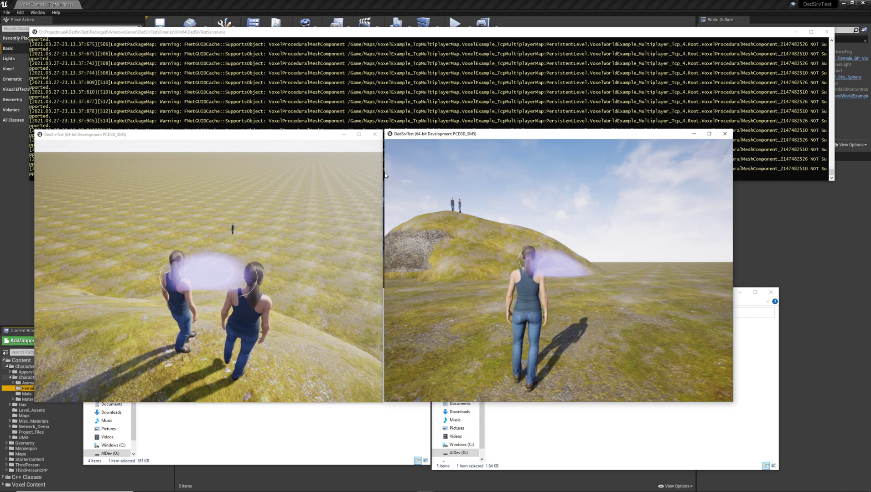
pyautogui.press('w')
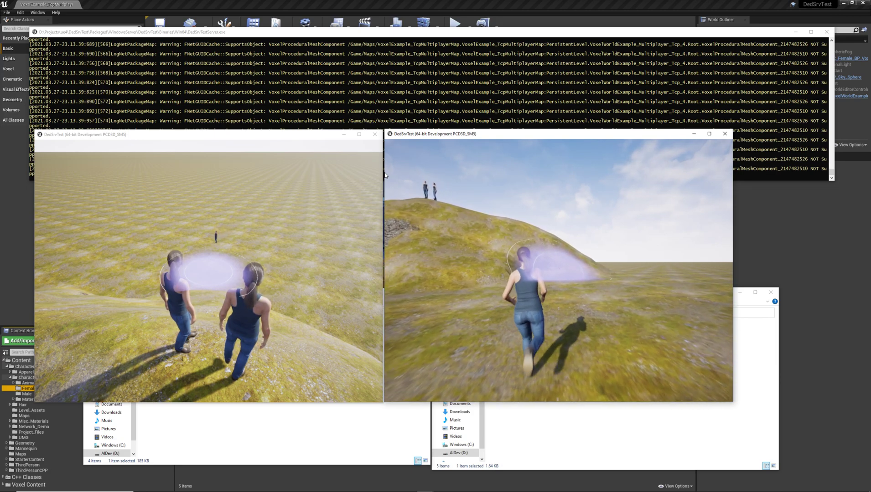
pyautogui.press('s')
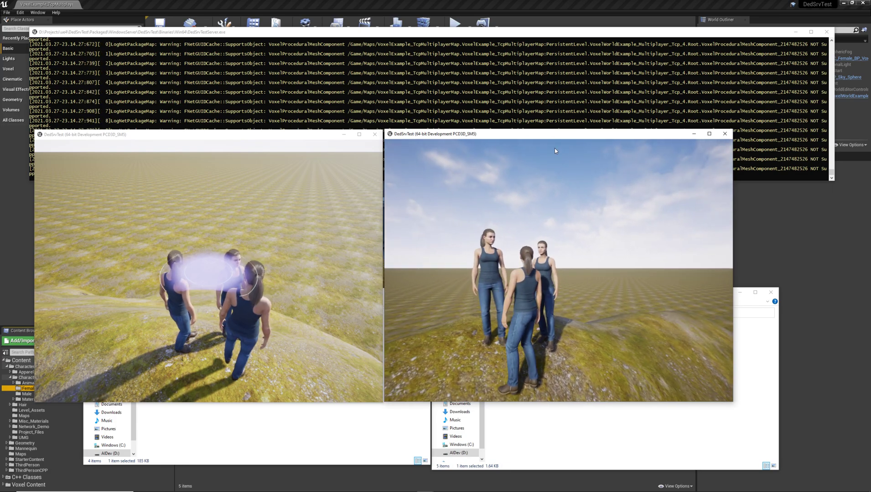
# Close the remaining game client and the dedicated server console, returning to the editor
pyautogui.hotkey('alt', 'Tab')
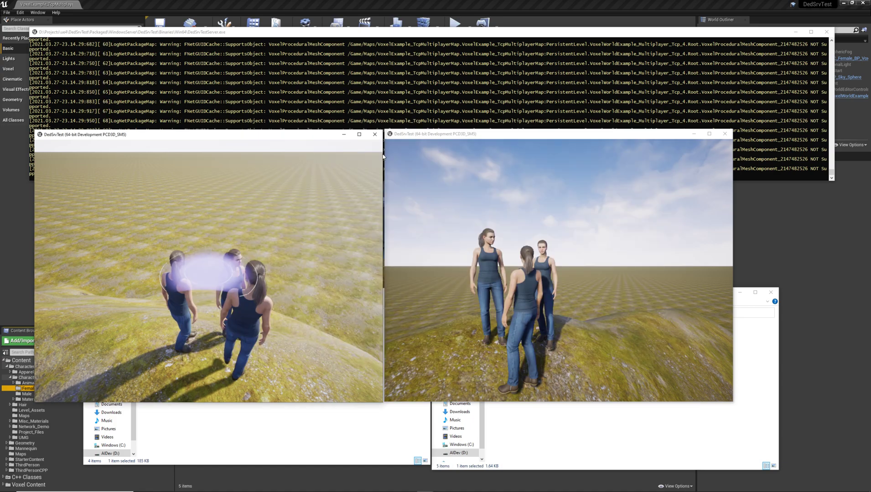
pyautogui.click(376, 134)
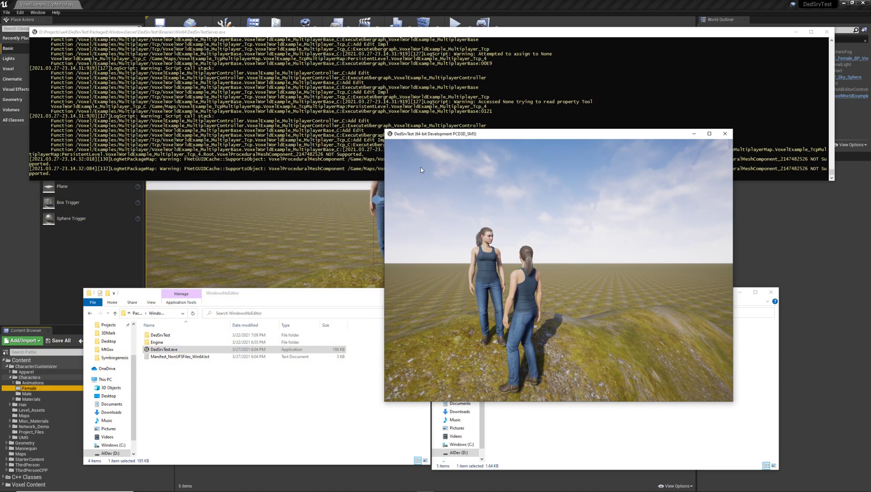
pyautogui.hotkey('alt', 'F4')
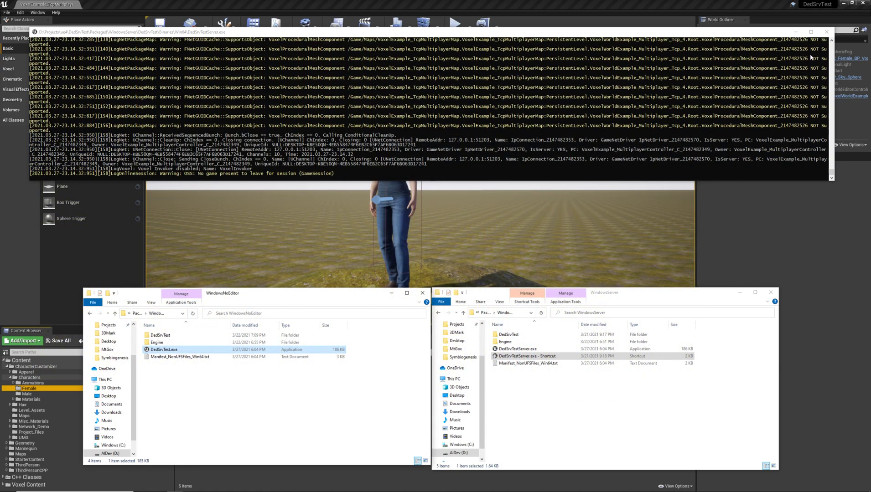
pyautogui.click(826, 31)
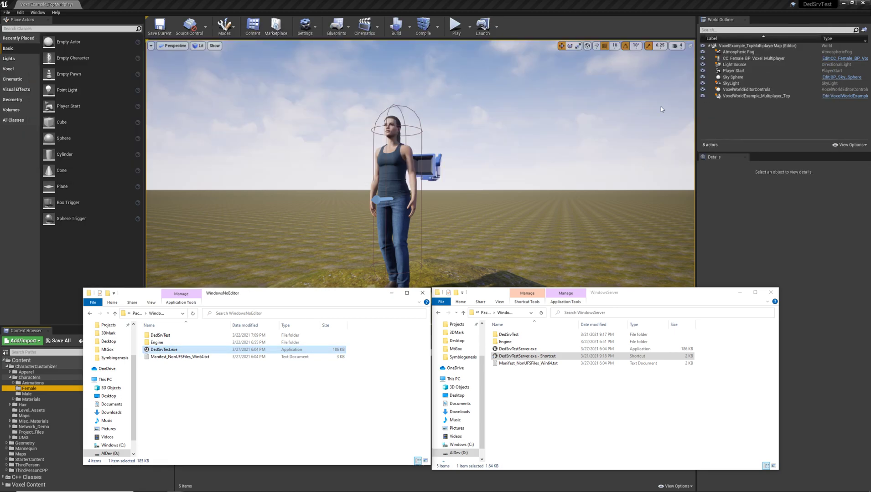
pyautogui.click(587, 5)
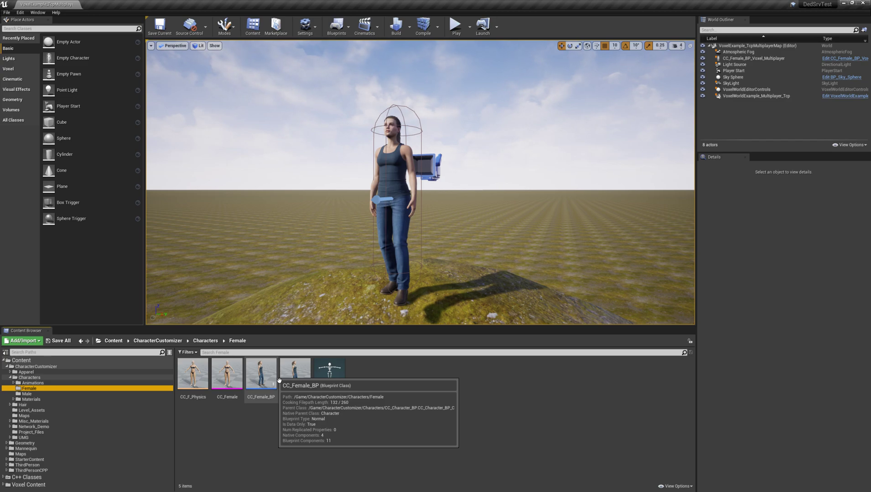
# Inspect the CC_Female_BP assets and open CC_Female_BP_Voxel_Multiplayer in the Blueprint editor
pyautogui.click(276, 378)
pyautogui.click(297, 378)
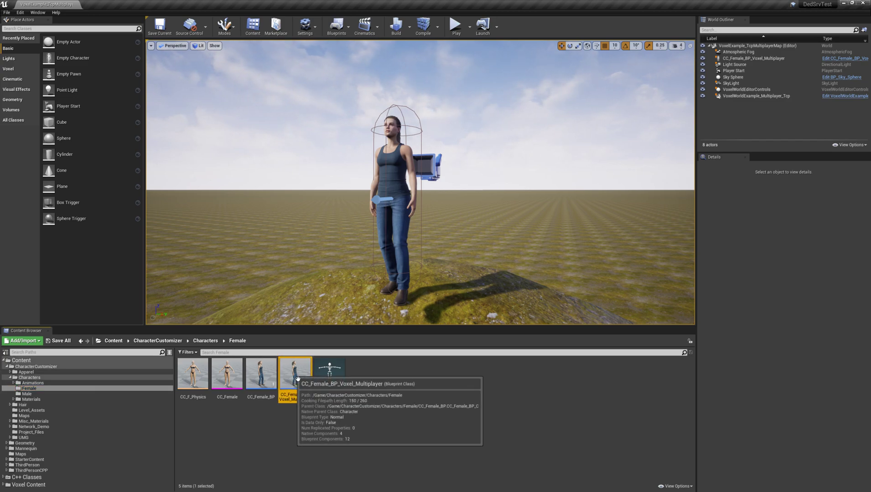
pyautogui.click(269, 378)
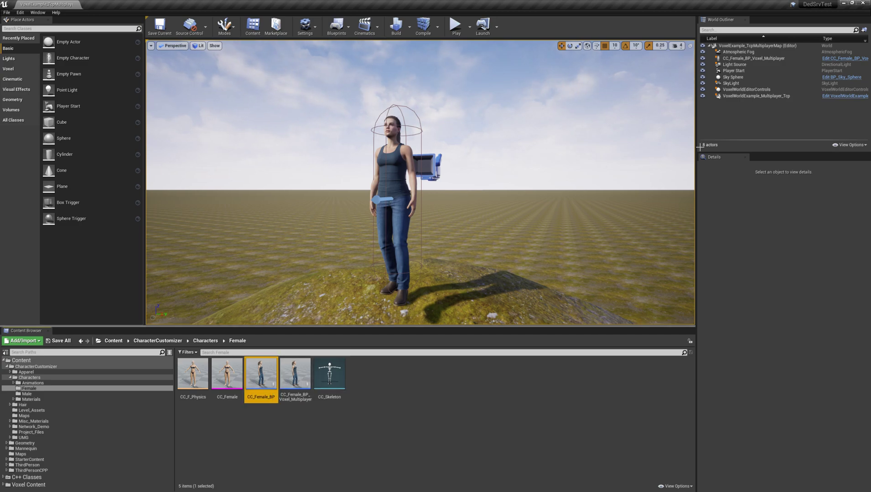
pyautogui.click(839, 59)
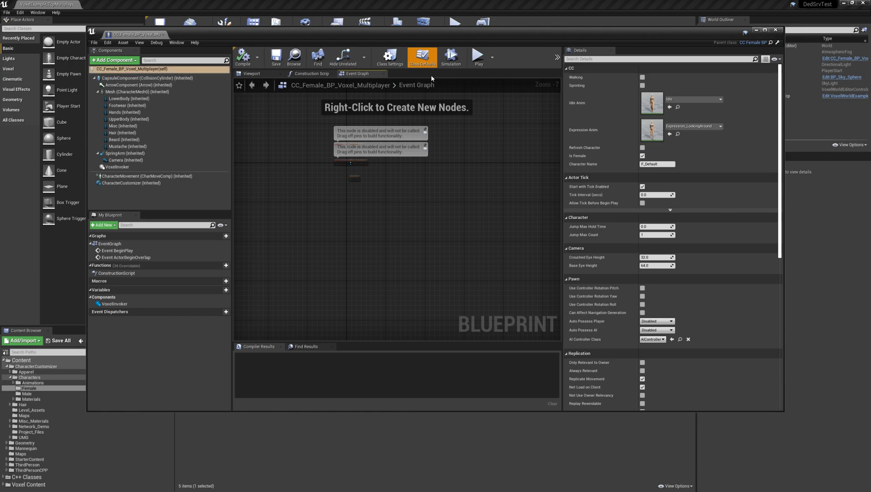
# Go through Class Settings from CC_Female_BP_Voxel_Multiplayer to parent CC_Female_BP, then to CC_Character_BP
pyautogui.click(391, 59)
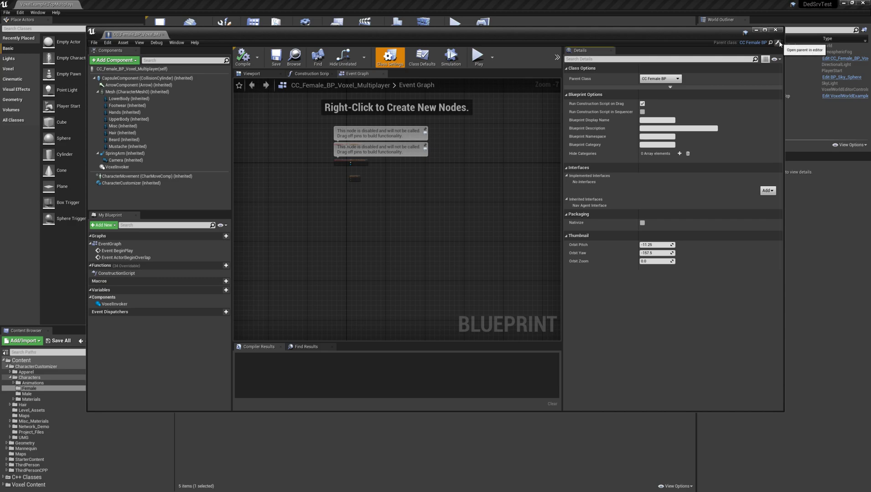
pyautogui.click(778, 43)
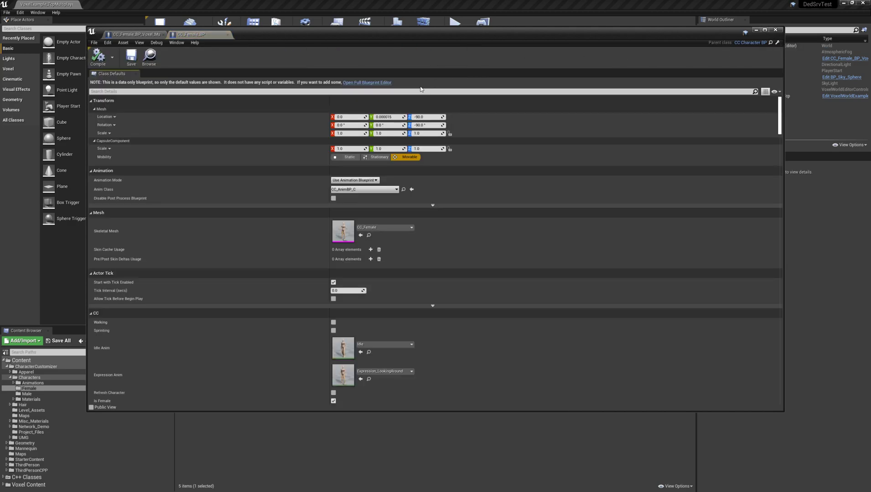
pyautogui.click(367, 83)
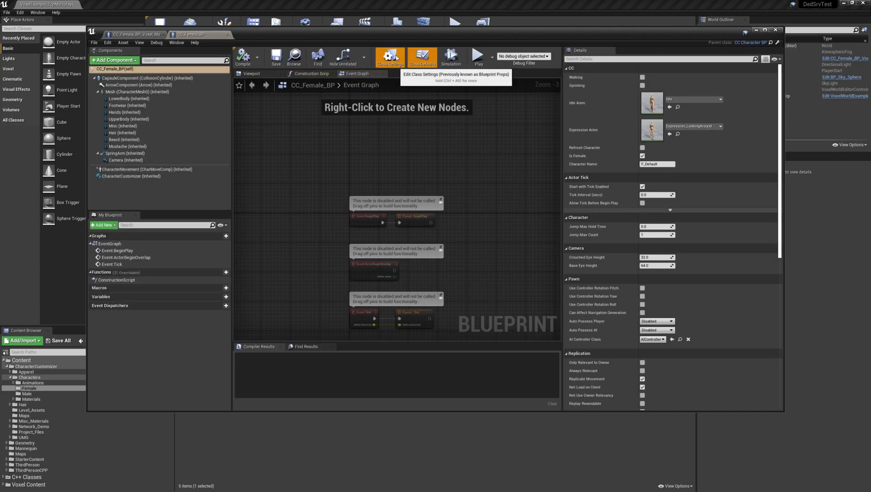
pyautogui.click(396, 58)
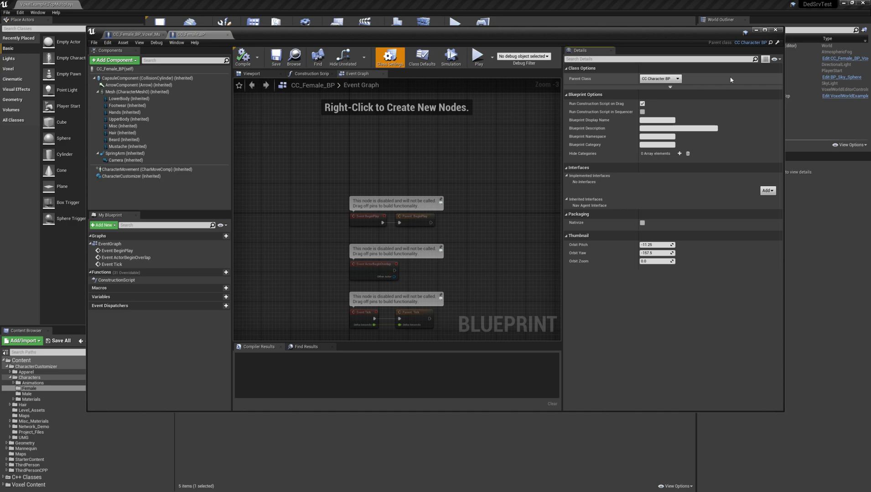
pyautogui.click(777, 44)
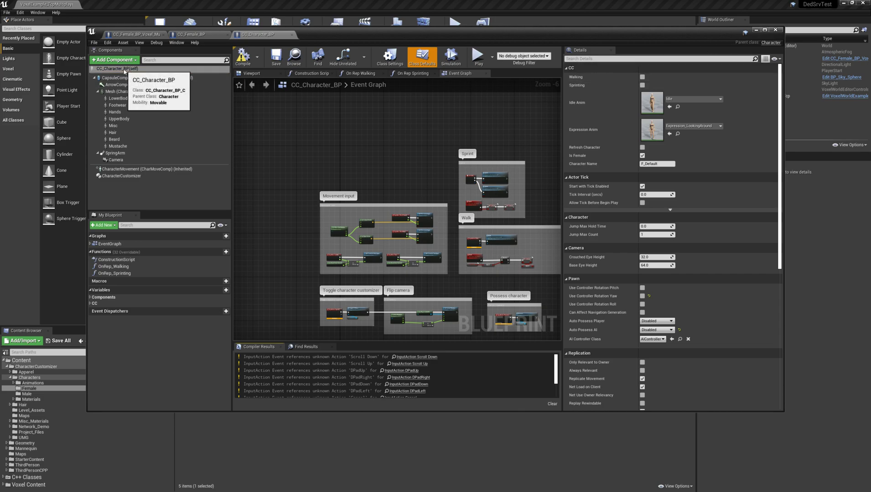
# In CC_Character_BP's Class Settings, search 'Voxel Ch' and pick VoxelCharacter as Parent Class
pyautogui.click(124, 69)
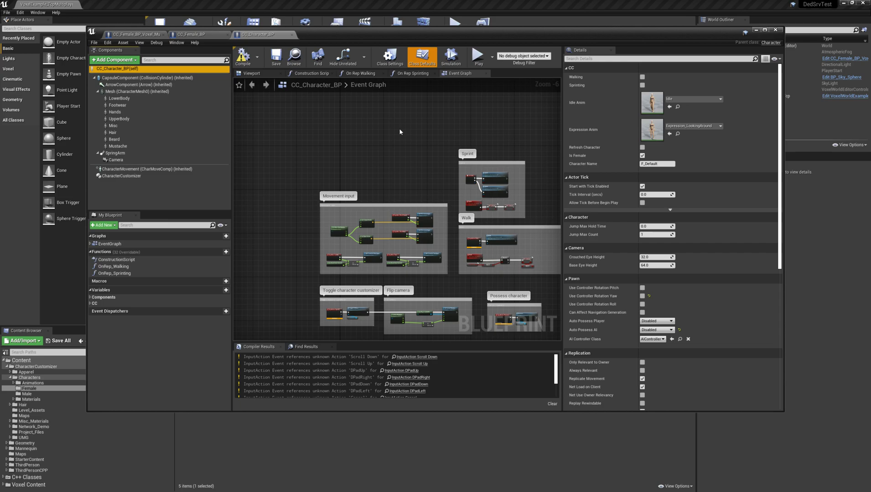
pyautogui.click(390, 56)
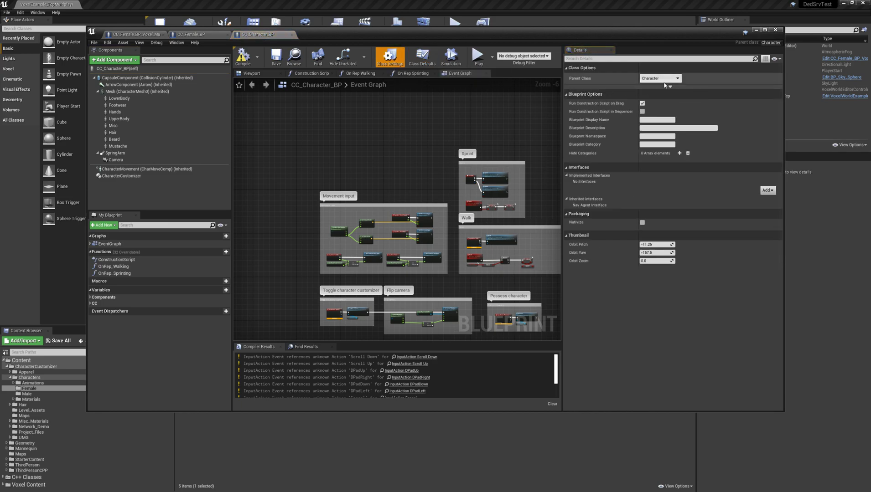
pyautogui.click(654, 78)
pyautogui.write('Voxel Ch')
pyautogui.click(665, 99)
# Read the Quick Start's Voxel Invoker Component and Voxel Character reparenting advice, then return to the editor
pyautogui.hotkey('alt', 'Tab')
pyautogui.hotkey('alt', 'Tab')
pyautogui.hotkey('alt', 'Tab')
pyautogui.hotkey('alt', 'Tab')
pyautogui.hotkey('alt', 'Tab')
pyautogui.hotkey('alt', 'Tab')
pyautogui.hotkey('alt', 'Tab')
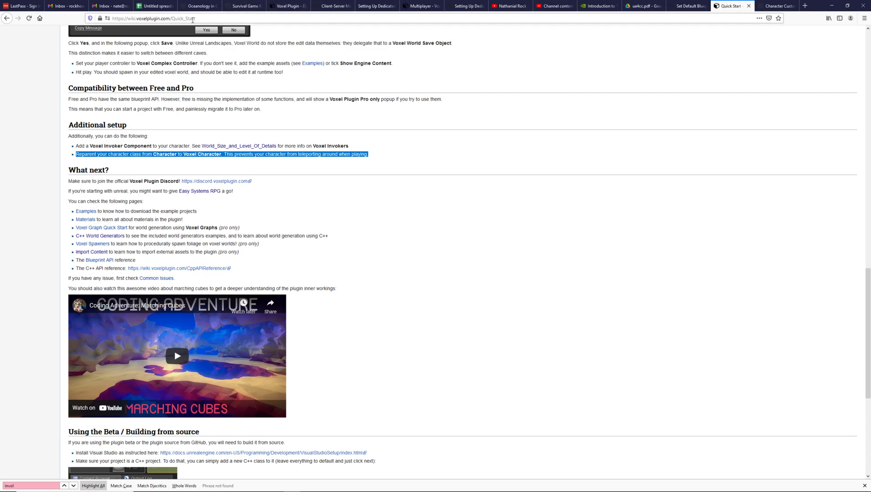
pyautogui.doubleClick(180, 21)
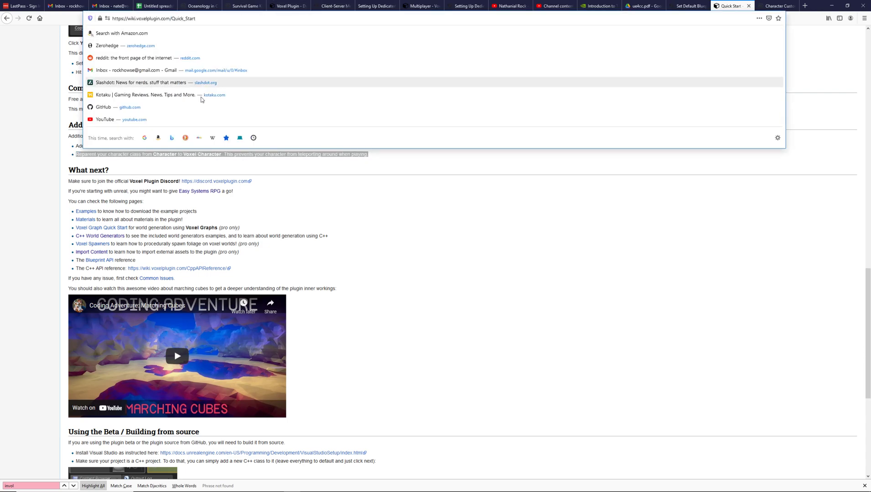
pyautogui.click(221, 159)
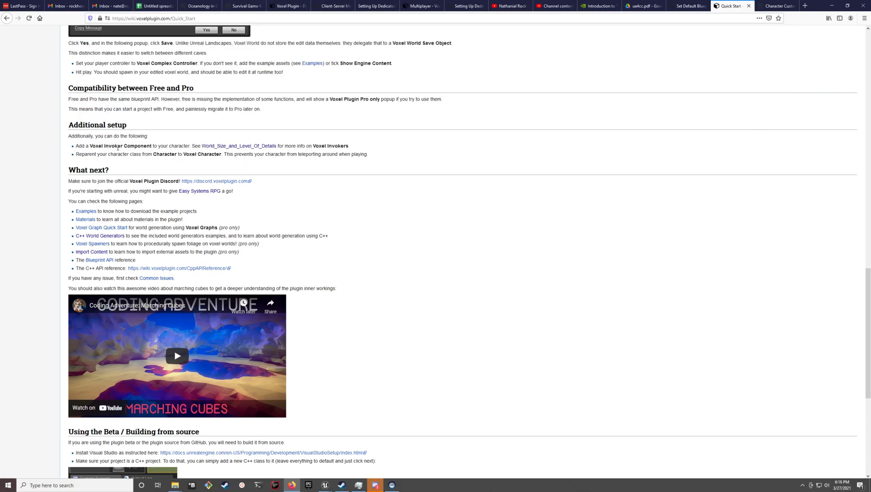
pyautogui.moveTo(90, 145); pyautogui.dragTo(153, 147)
pyautogui.click(155, 149)
pyautogui.doubleClick(167, 156)
pyautogui.moveTo(183, 156); pyautogui.dragTo(222, 156)
pyautogui.hotkey('alt', 'Tab')
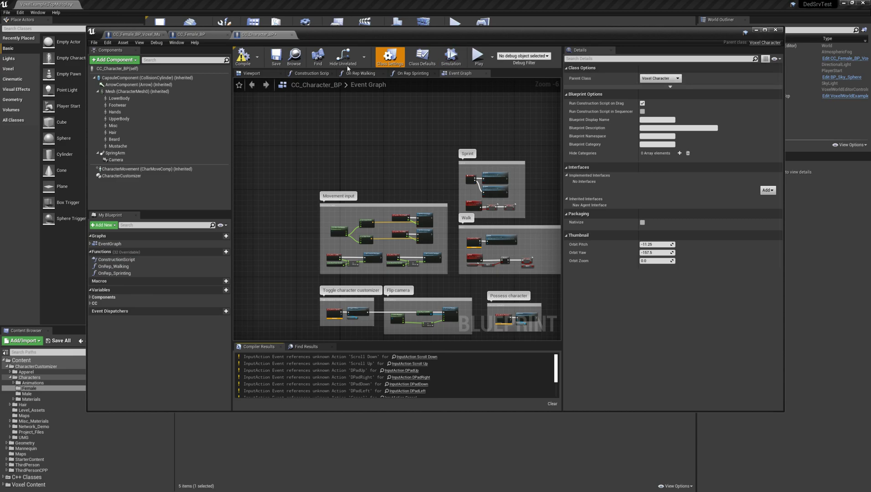
# Save CC_Character_BP, switch to the CC_Female_BP_Voxel_Multiplayer tab, and select the Female folder
pyautogui.click(276, 59)
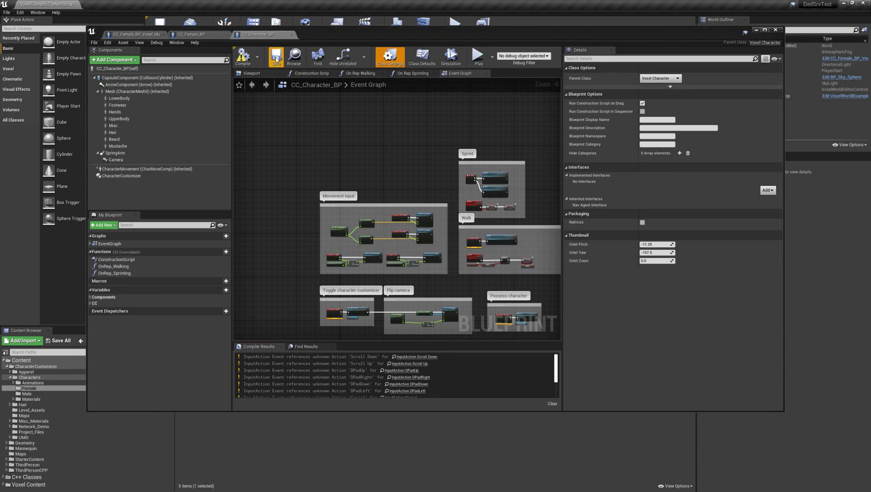
pyautogui.click(139, 34)
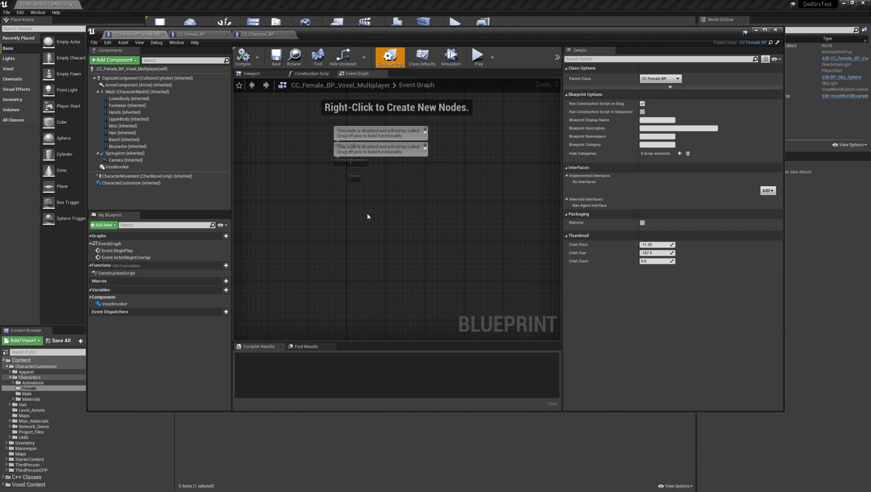
pyautogui.click(404, 7)
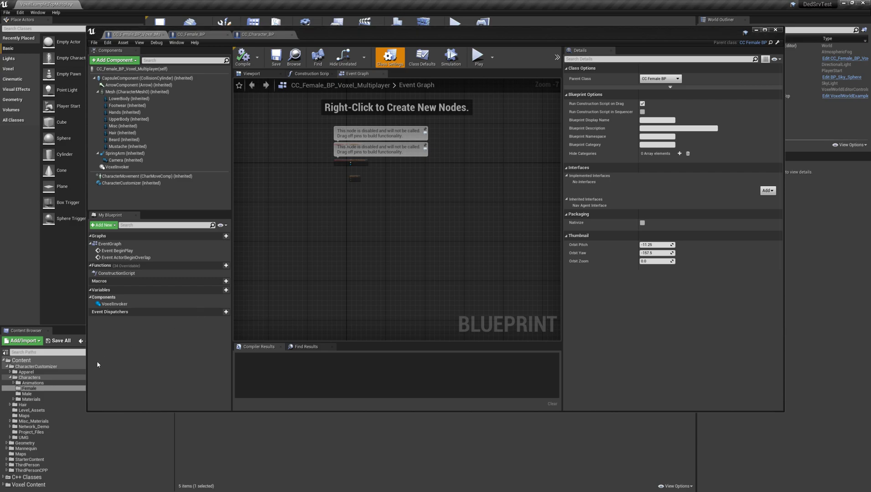
pyautogui.click(30, 389)
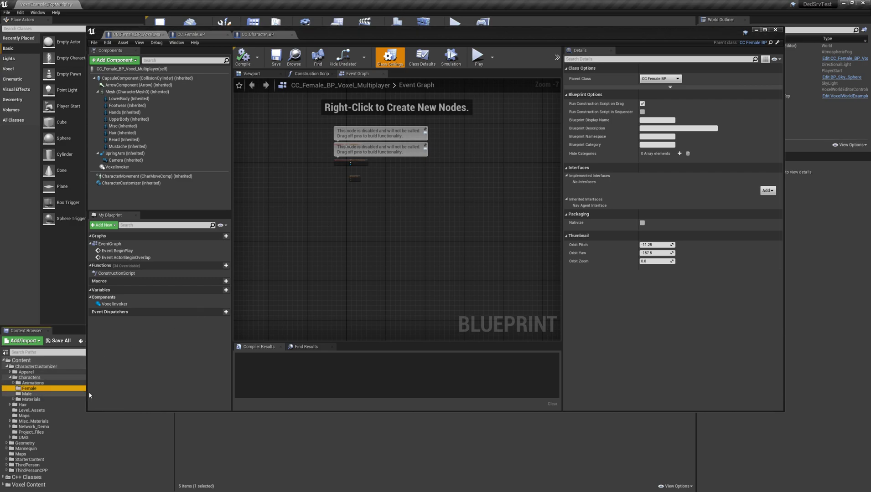
# Close the current blueprint and open VoxelExample_MultiplayerCharacter from Voxel Content > Examples > Multiplayer
pyautogui.click(775, 29)
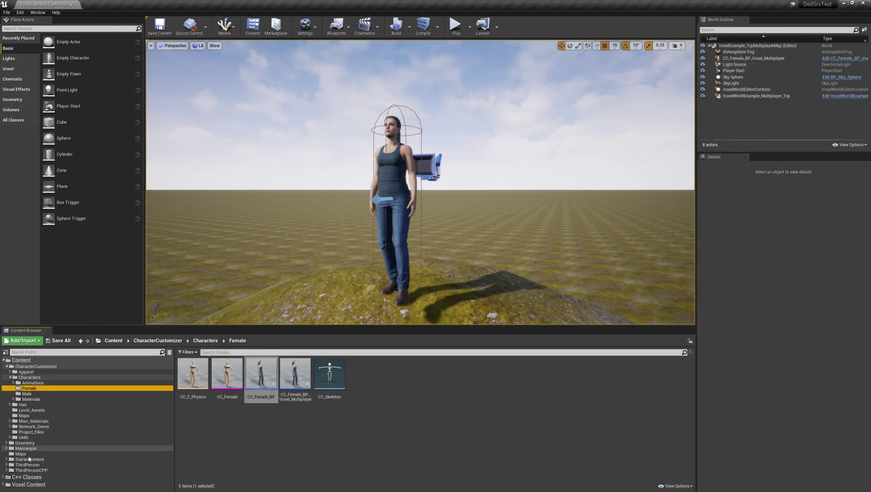
pyautogui.click(4, 485)
pyautogui.scroll(-3, 18, 474)
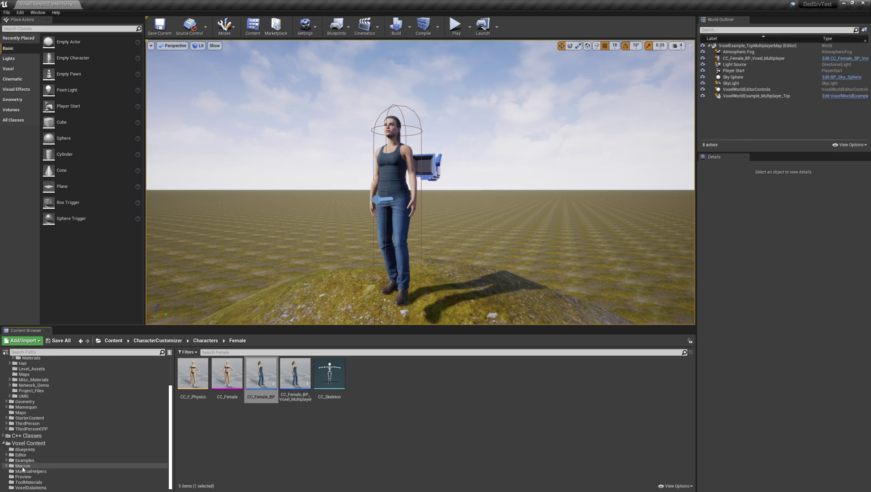
pyautogui.click(7, 460)
pyautogui.scroll(-5, 18, 467)
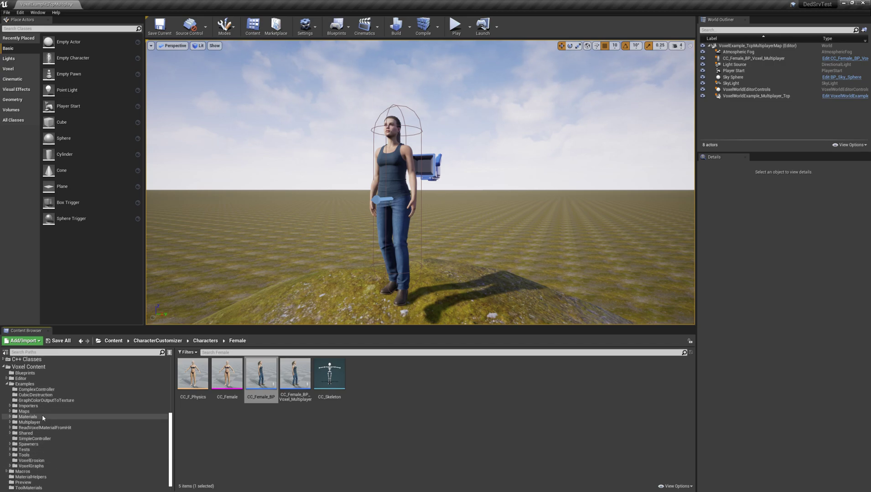
pyautogui.click(10, 423)
pyautogui.click(28, 422)
pyautogui.click(299, 391)
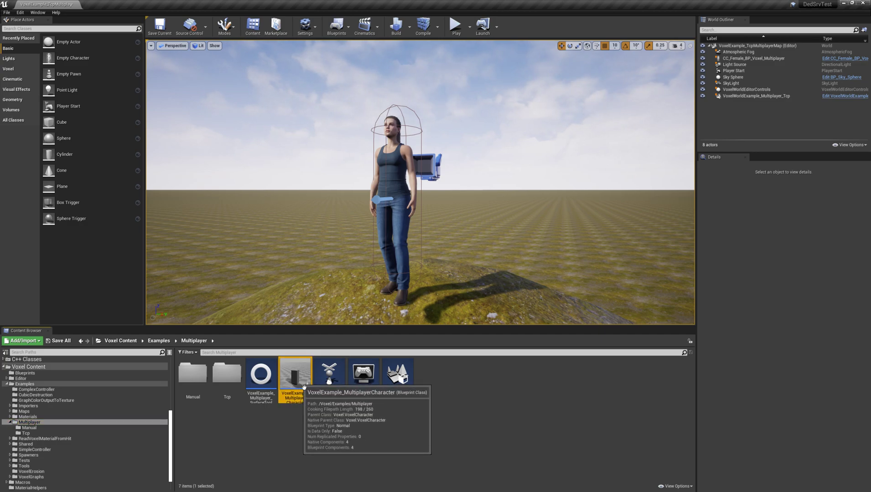
pyautogui.doubleClick(304, 387)
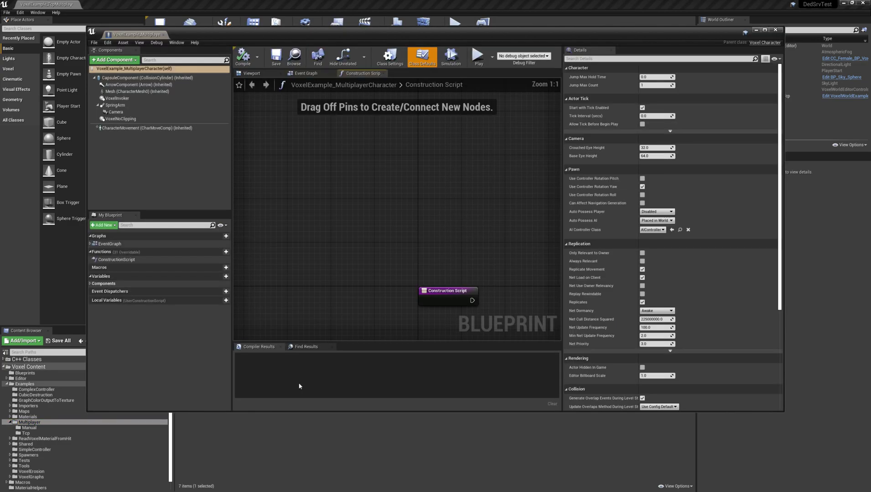
# Pan the example character's Event Graph to view the Mouse input, Movement input, Jump and Fly groups
pyautogui.click(311, 75)
pyautogui.scroll(-1, 478, 163)
pyautogui.scroll(6, 466, 179)
pyautogui.moveTo(433, 186); pyautogui.dragTo(360, 73, button='right')
pyautogui.moveTo(338, 128); pyautogui.dragTo(393, 107, button='right')
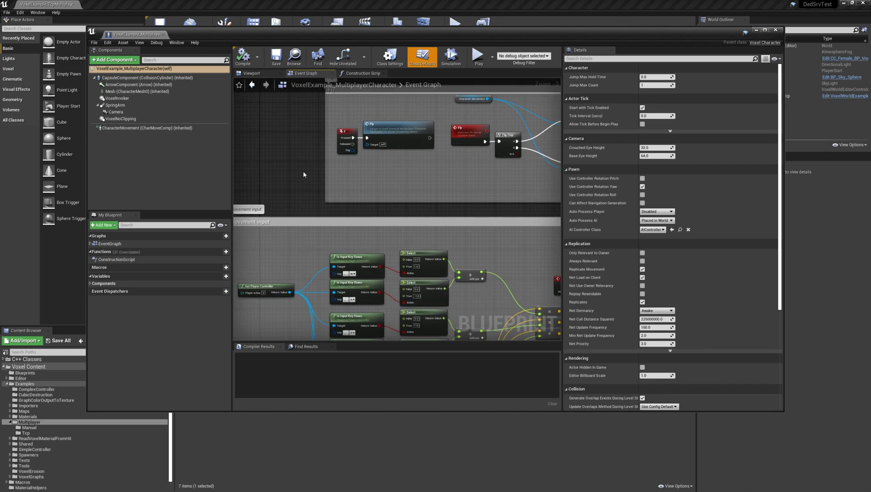
pyautogui.moveTo(303, 174); pyautogui.dragTo(408, 118, button='right')
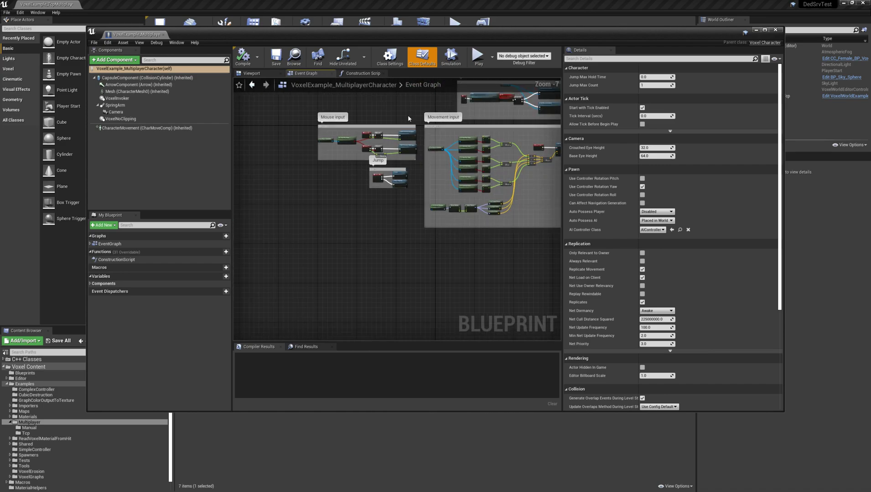
# Marquee-select and copy all four comment groups, then close the example blueprint
pyautogui.moveTo(410, 238); pyautogui.dragTo(356, 299, button='right')
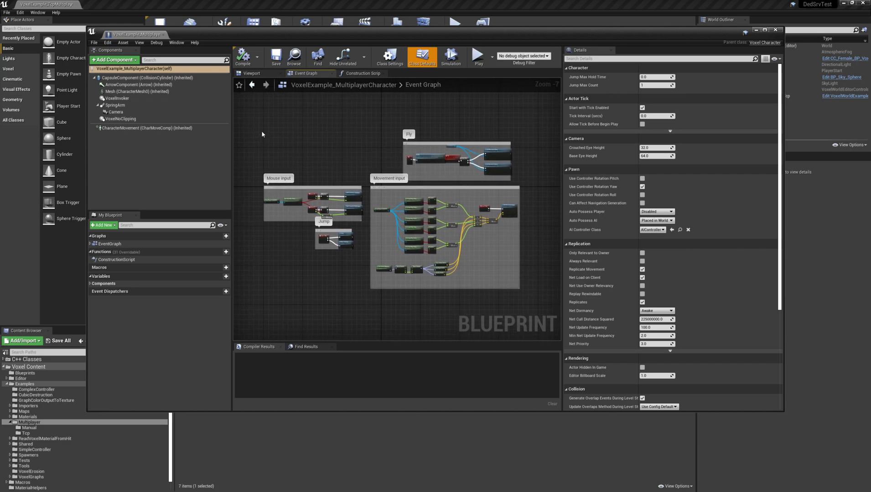
pyautogui.moveTo(255, 129); pyautogui.dragTo(531, 299)
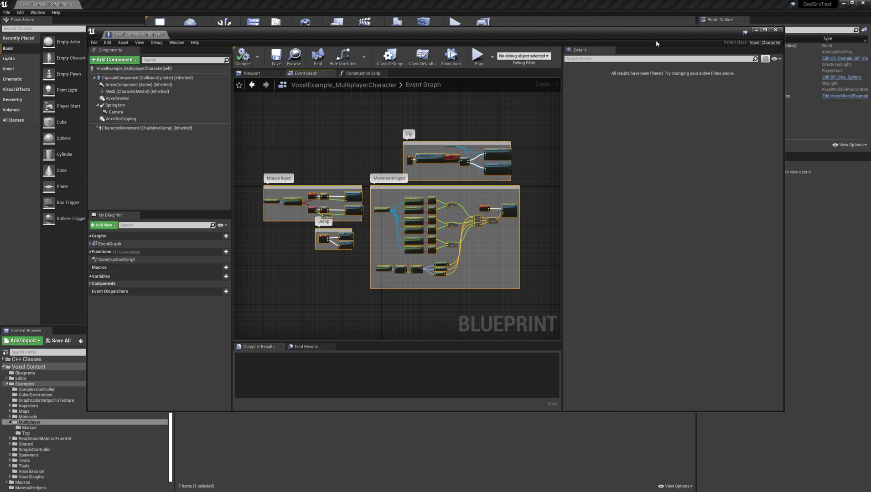
pyautogui.click(592, 3)
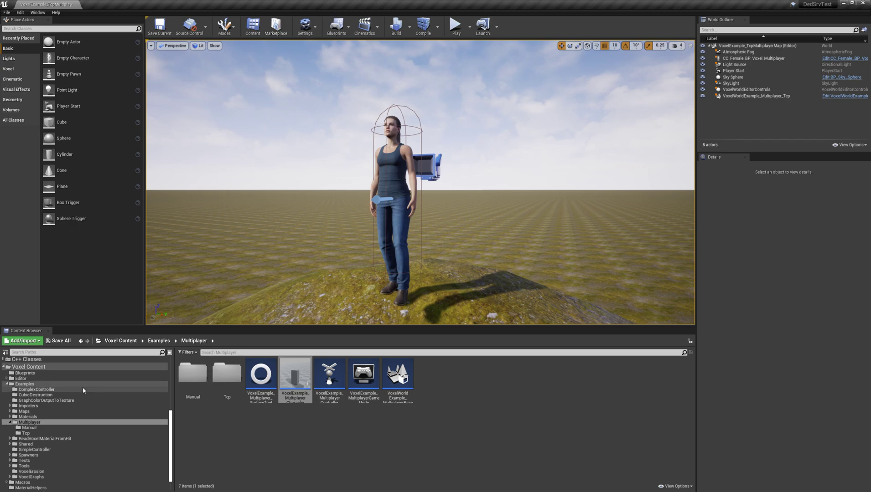
# Open CC_Female_BP_Voxel_Multiplayer from Characters/Female, paste the groups and confirm the self-context fix
pyautogui.scroll(8, 34, 387)
pyautogui.click(32, 388)
pyautogui.doubleClick(294, 383)
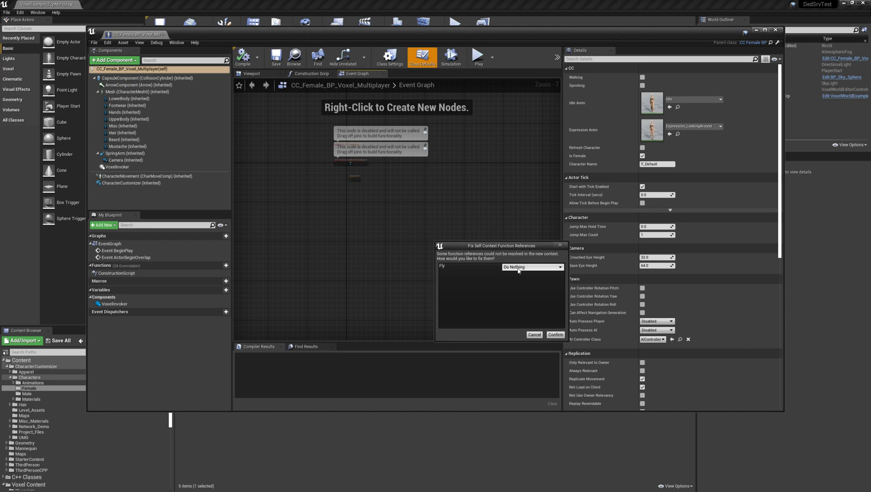
pyautogui.click(556, 335)
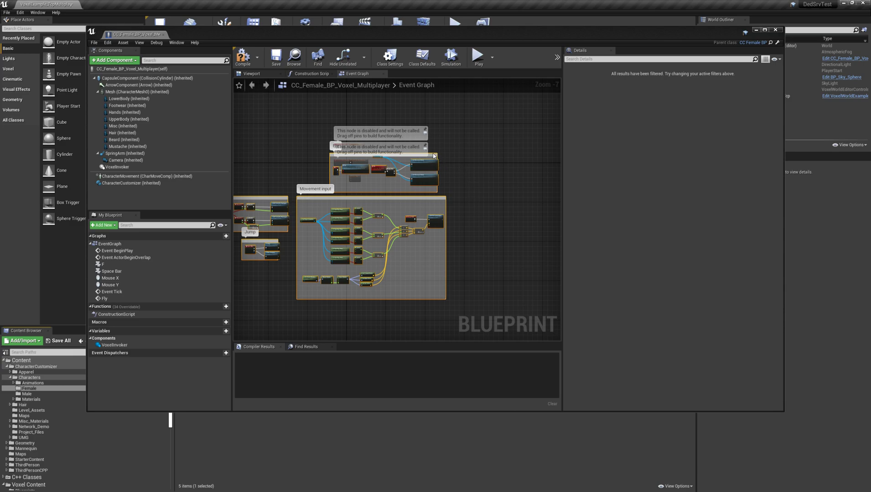
# Move the pasted groups clear of the disabled nodes and save the blueprint
pyautogui.moveTo(433, 156); pyautogui.dragTo(501, 170)
pyautogui.click(505, 135)
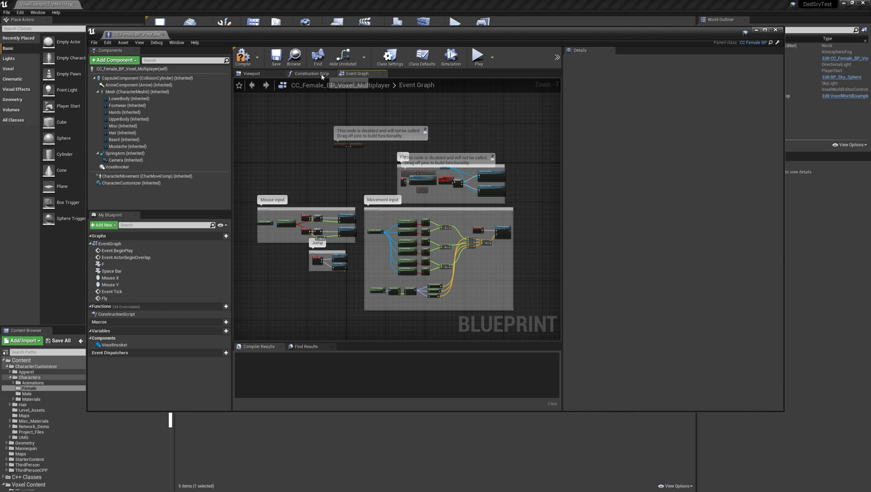
pyautogui.click(275, 57)
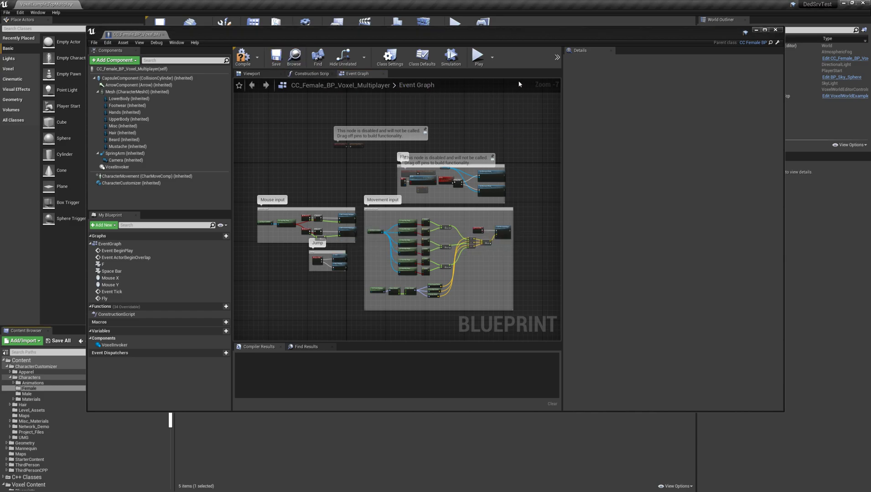
# Close the female blueprint and set the packaging build target to DedSrvTest
pyautogui.click(776, 30)
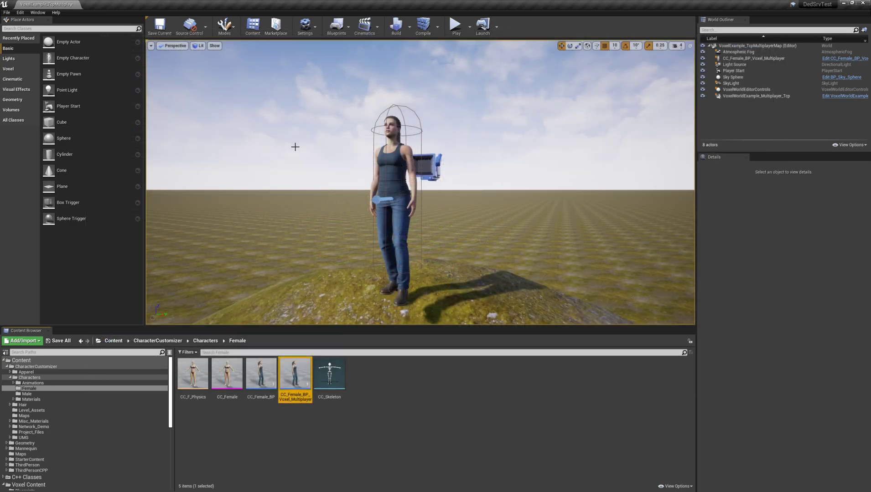
pyautogui.click(7, 12)
pyautogui.moveTo(45, 124)
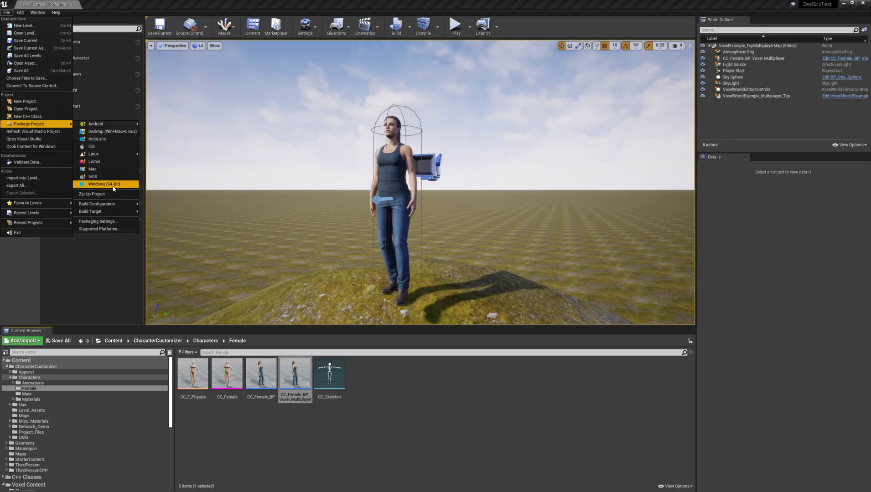
pyautogui.moveTo(117, 213)
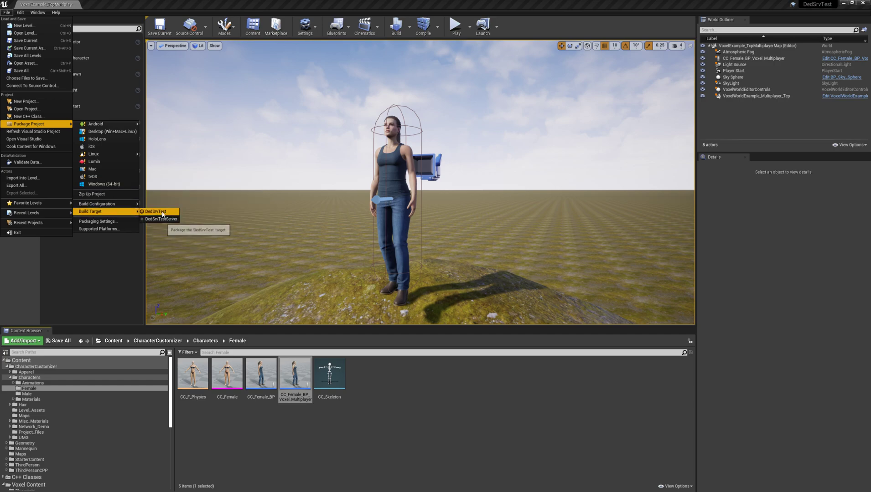
pyautogui.click(155, 211)
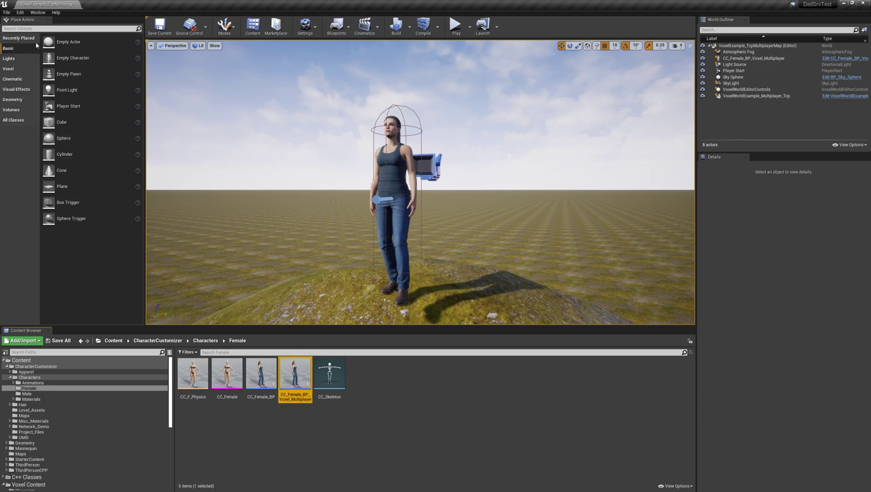
# Package the project for Windows (64-bit) into the selected output folder
pyautogui.click(6, 12)
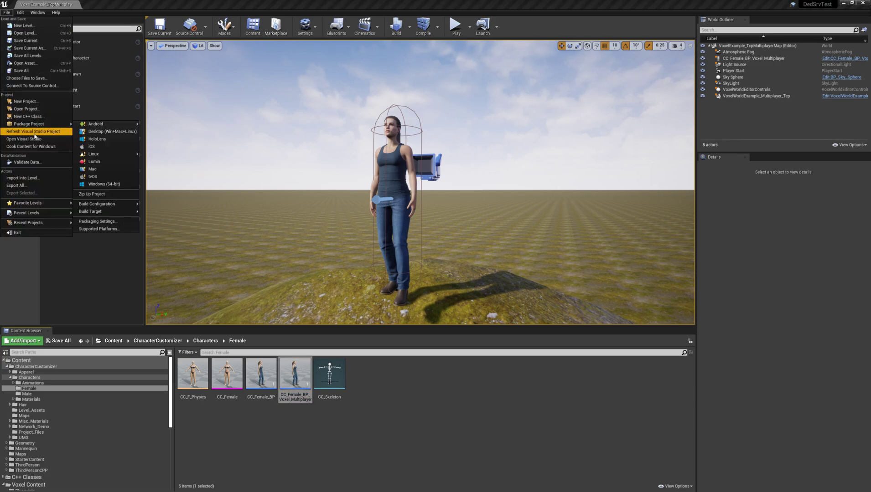
pyautogui.click(104, 185)
pyautogui.click(347, 234)
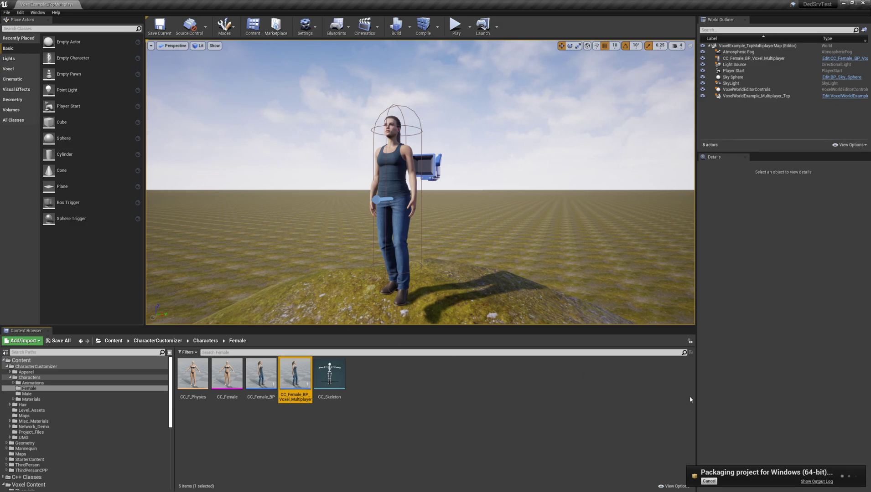
# Show the packaging output log and wait for BUILD SUCCESSFUL
pyautogui.click(815, 482)
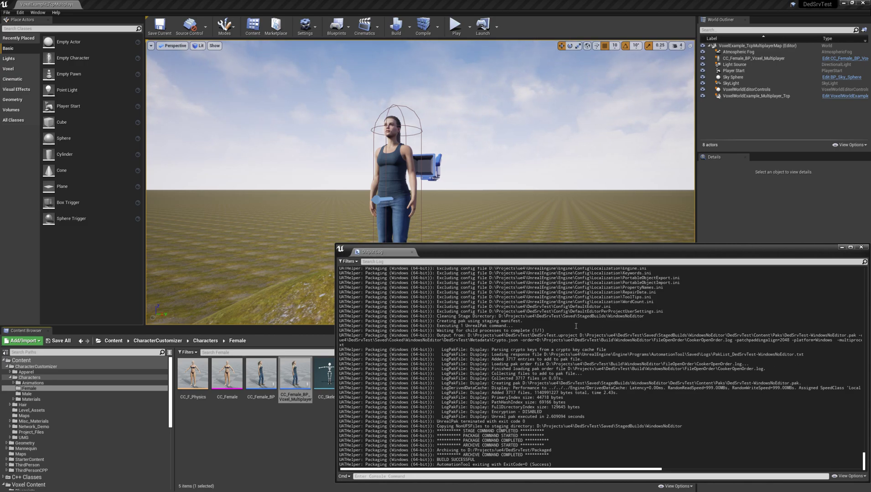
# Set the packaging build target to DedSrvTestServer
pyautogui.click(6, 12)
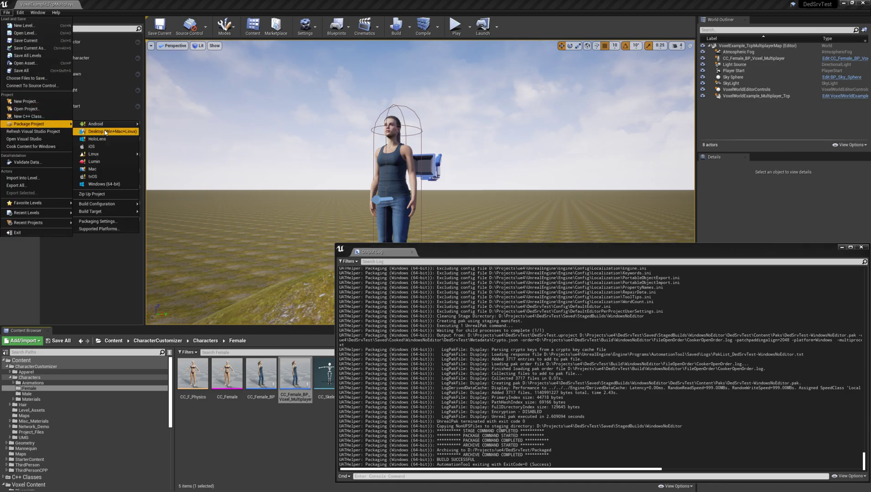
pyautogui.click(104, 184)
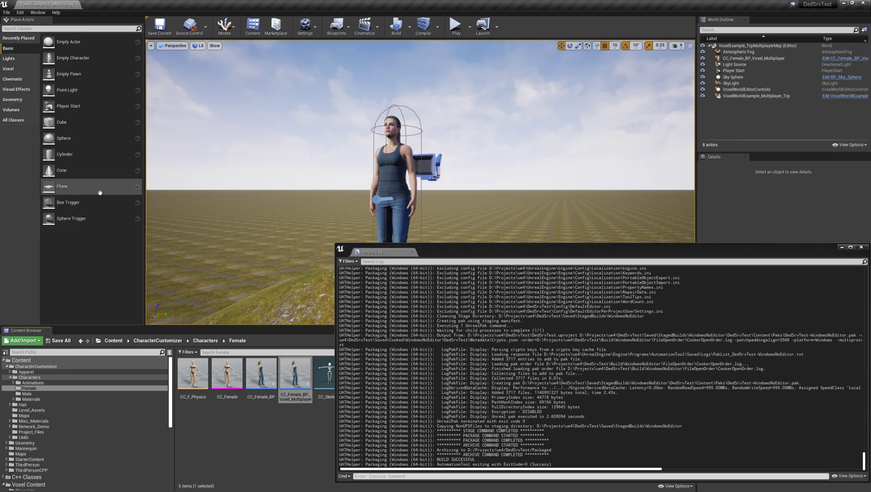
pyautogui.click(6, 12)
pyautogui.moveTo(50, 123)
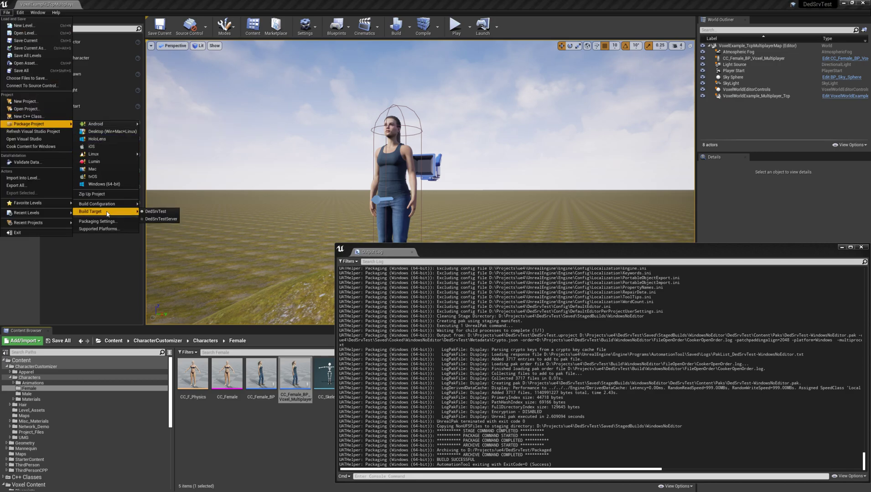
pyautogui.click(161, 215)
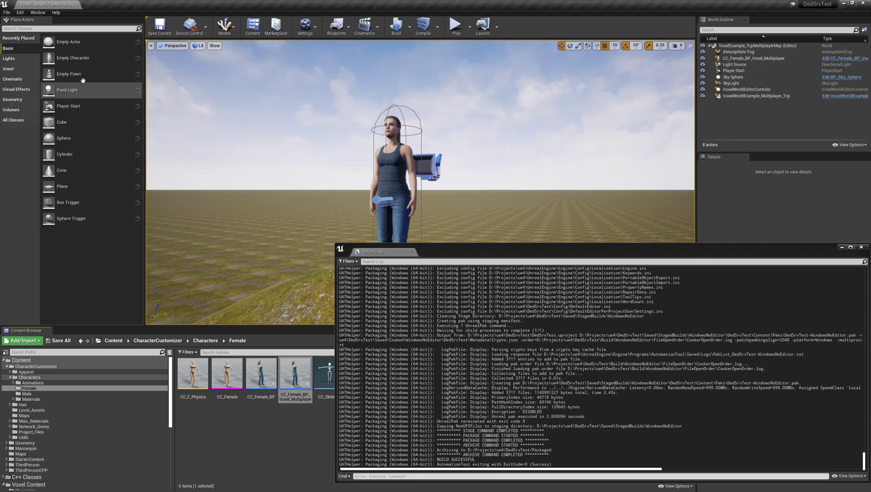
# Package the server for Windows (64-bit) into the selected folder until packaging completes
pyautogui.click(7, 12)
pyautogui.moveTo(50, 124)
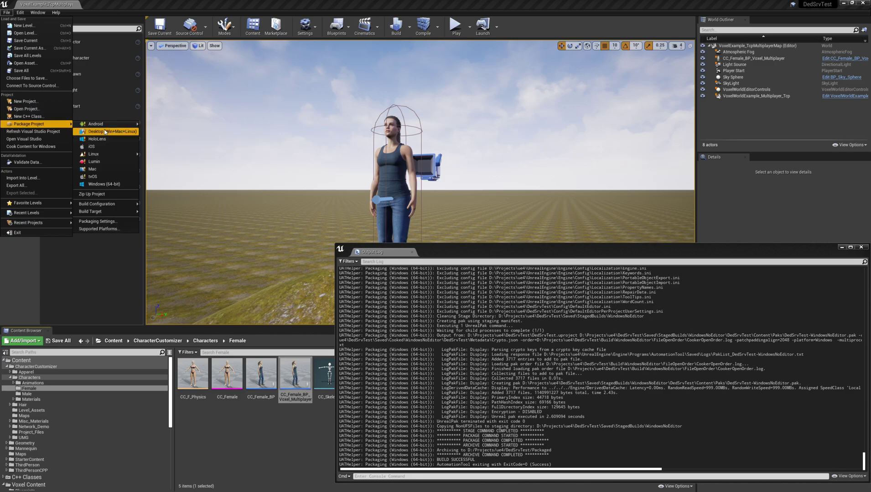
pyautogui.click(105, 184)
pyautogui.click(344, 234)
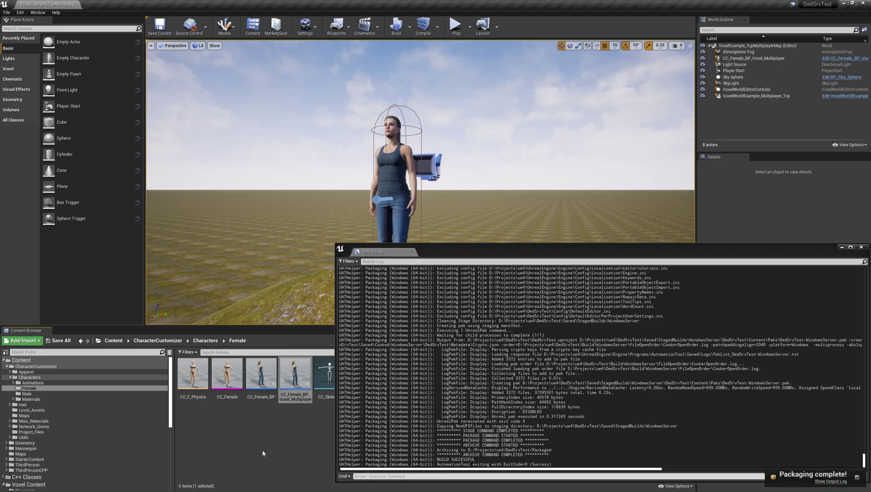
# Launch DedSrvTestServer.exe from the WindowsServer folder and widen its console at the top of the screen
pyautogui.hotkey('alt', 'Tab')
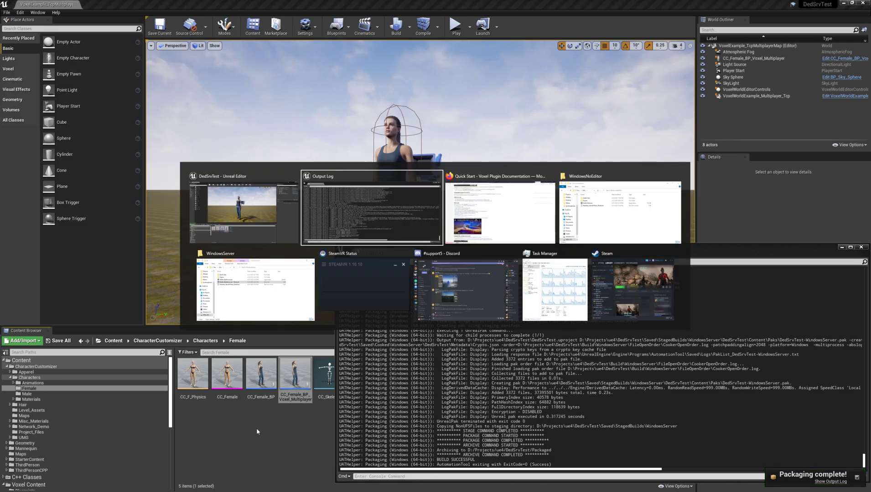
pyautogui.hotkey('alt', 'Tab')
pyautogui.hotkey('alt', 'Tab')
pyautogui.hotkey('alt', 'Tab')
pyautogui.hotkey('alt', 'Tab')
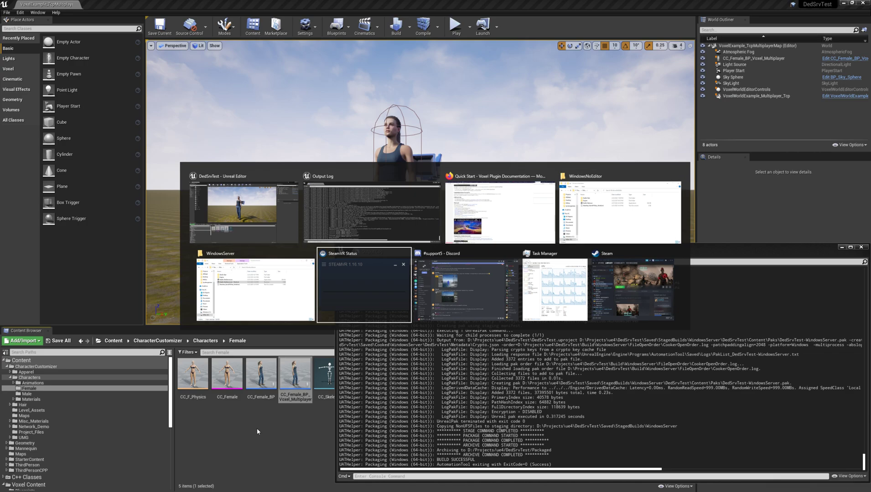
pyautogui.hotkey('alt', 'shift', 'Tab')
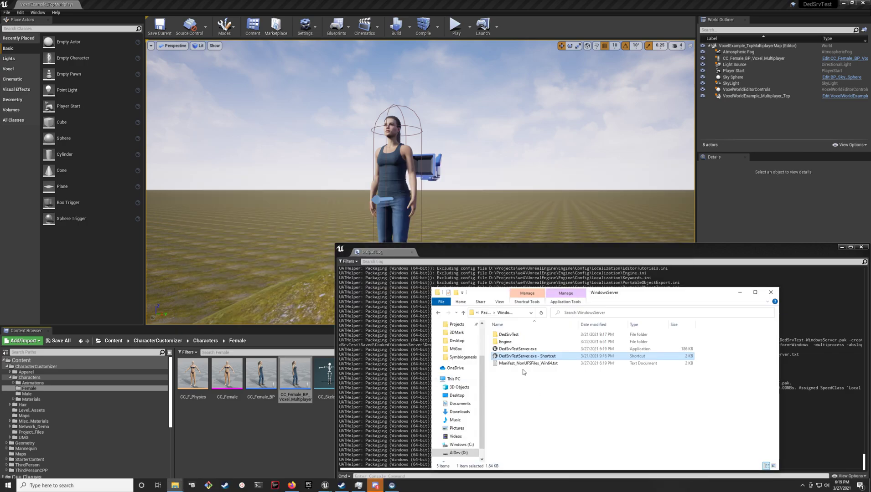
pyautogui.doubleClick(517, 359)
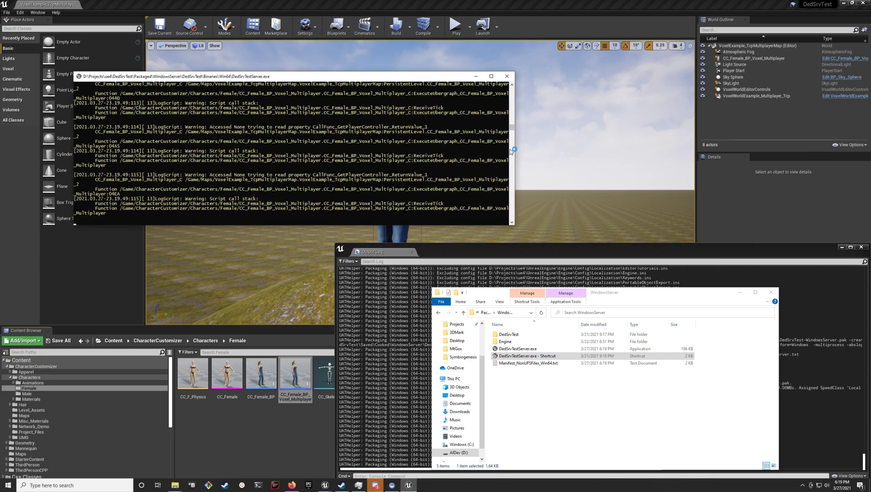
pyautogui.moveTo(519, 145); pyautogui.dragTo(866, 144)
pyautogui.moveTo(592, 77); pyautogui.dragTo(567, 49)
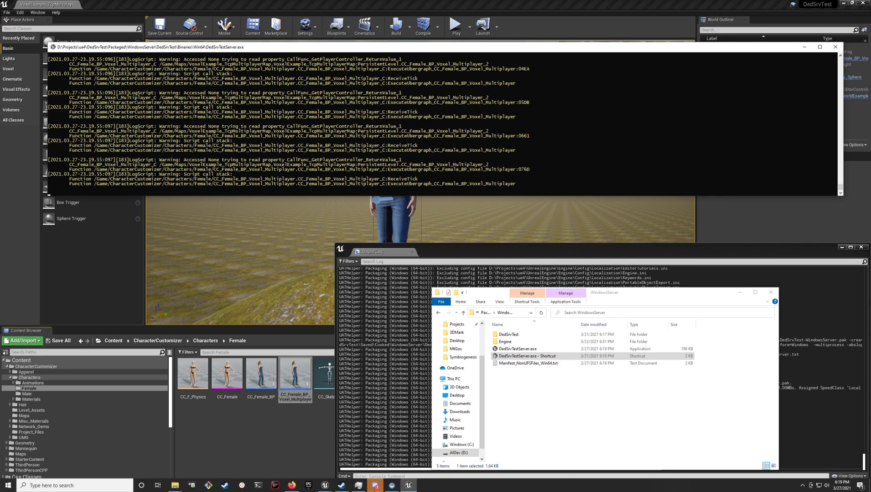
# Bring the WindowsNoEditor client folder forward and shift it slightly left
pyautogui.moveTo(175, 485)
pyautogui.click(150, 468)
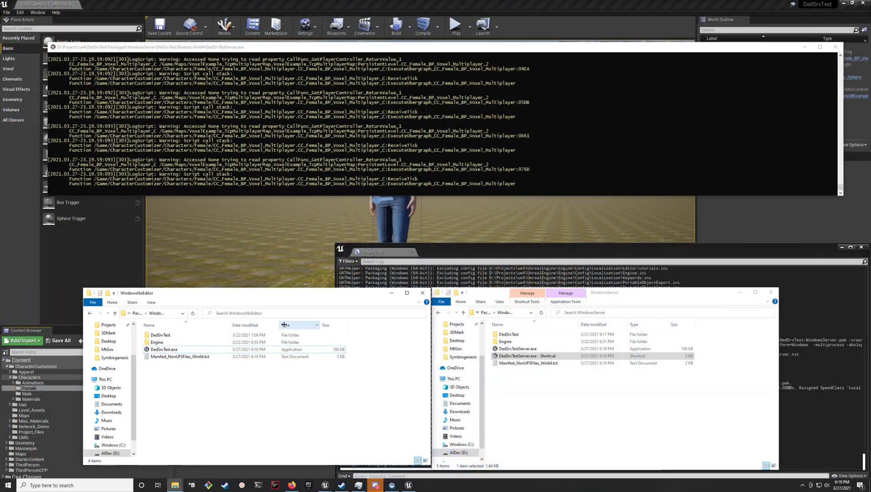
pyautogui.moveTo(263, 291)
pyautogui.mouseDown()
pyautogui.moveTo(242, 291)
pyautogui.moveTo(251, 291)
pyautogui.mouseUp()
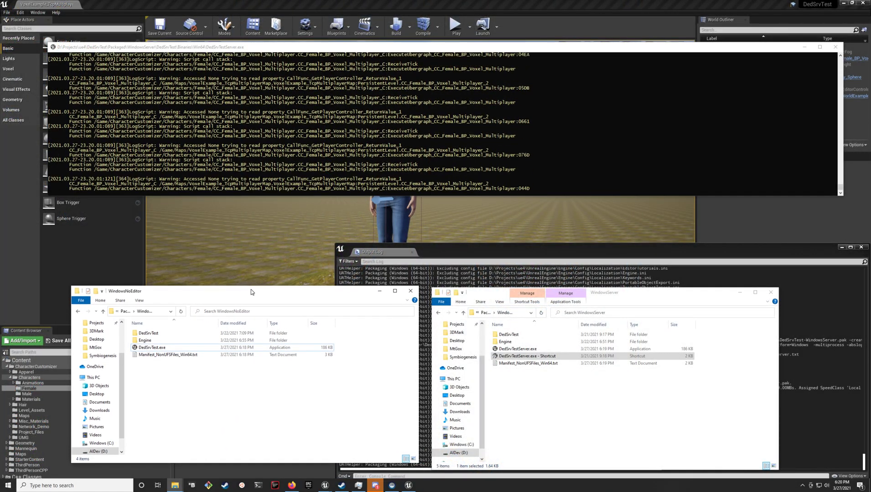
# Launch DedSrvTest.exe and move the game window to the left
pyautogui.doubleClick(150, 350)
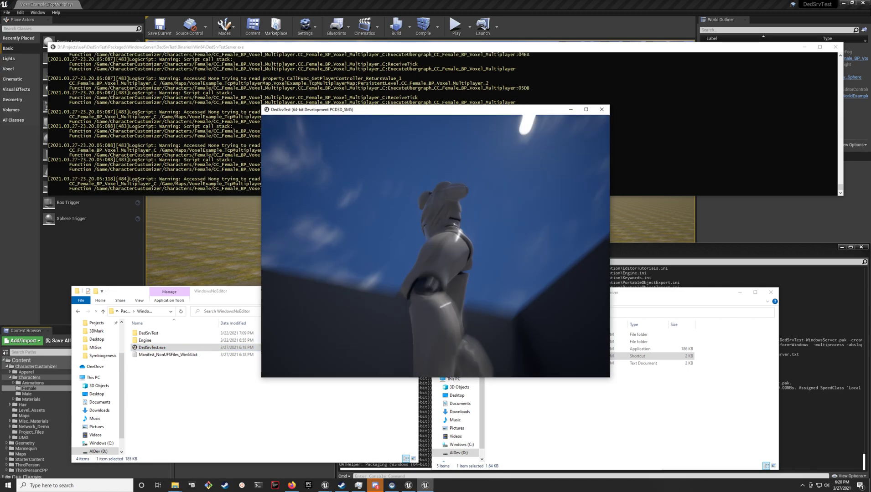
pyautogui.hotkey('alt', 'Tab')
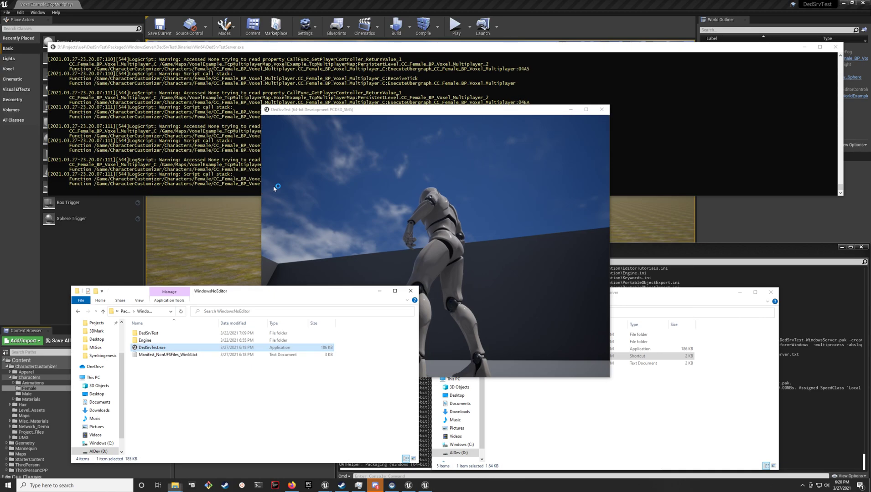
pyautogui.moveTo(349, 112); pyautogui.dragTo(141, 131)
# Connect the client to the local server with the console command 'open 127.0.0.1'
pyautogui.press('`')
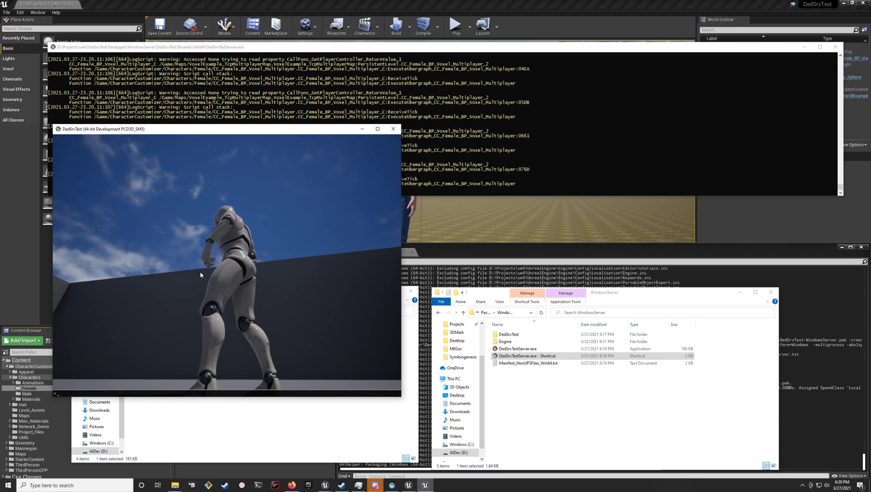
pyautogui.write('oprn')
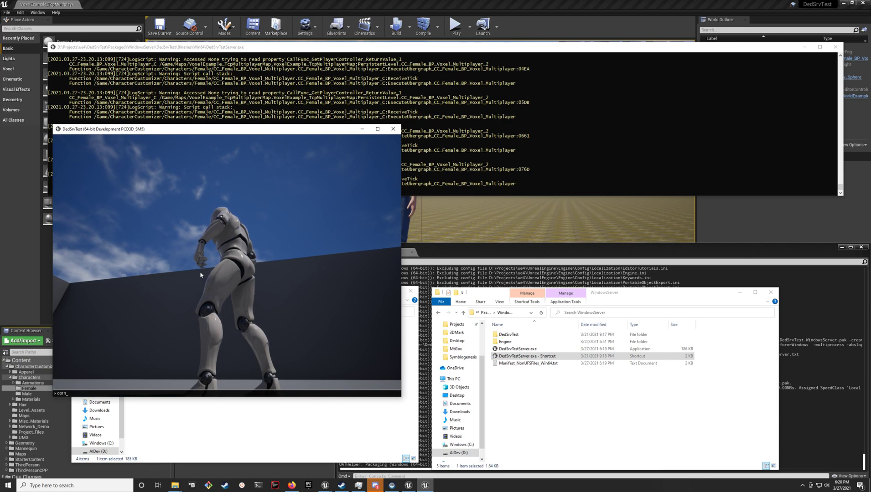
pyautogui.press('BackSpace')
pyautogui.press('BackSpace')
pyautogui.write('en 127.0.0.1')
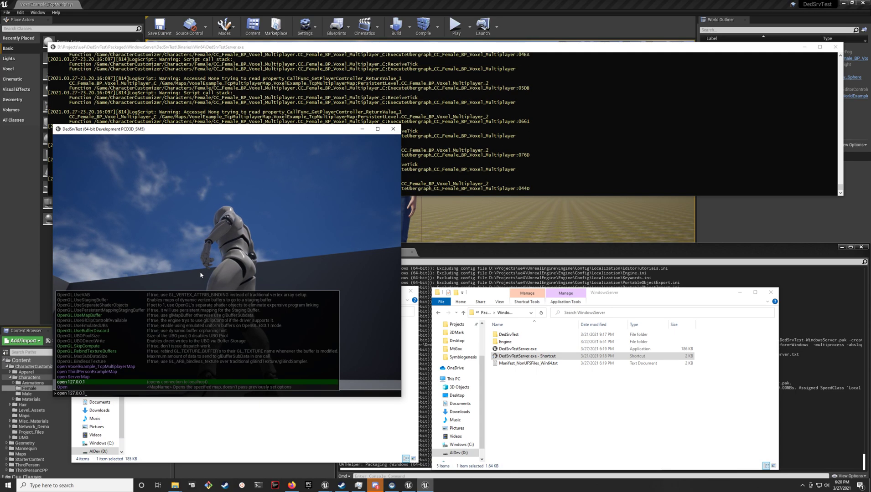
pyautogui.press('Return')
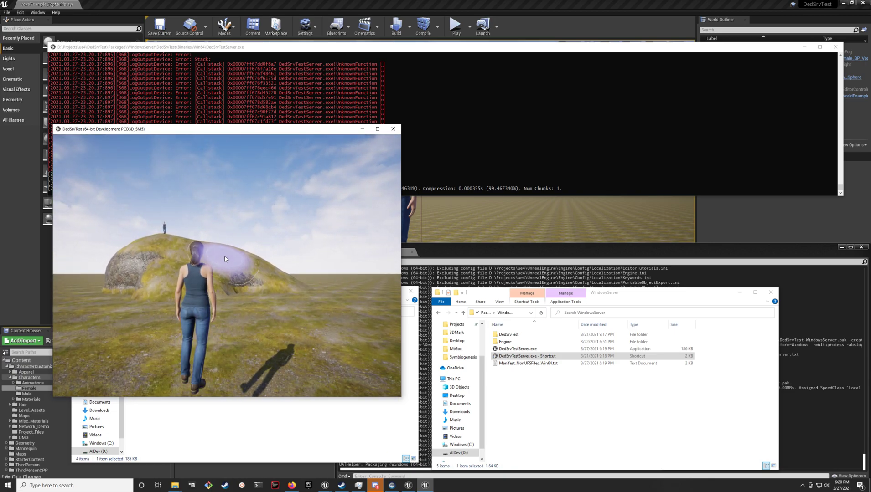
# Run the female character forward onto the voxel hill and along the ridge
pyautogui.press('w')
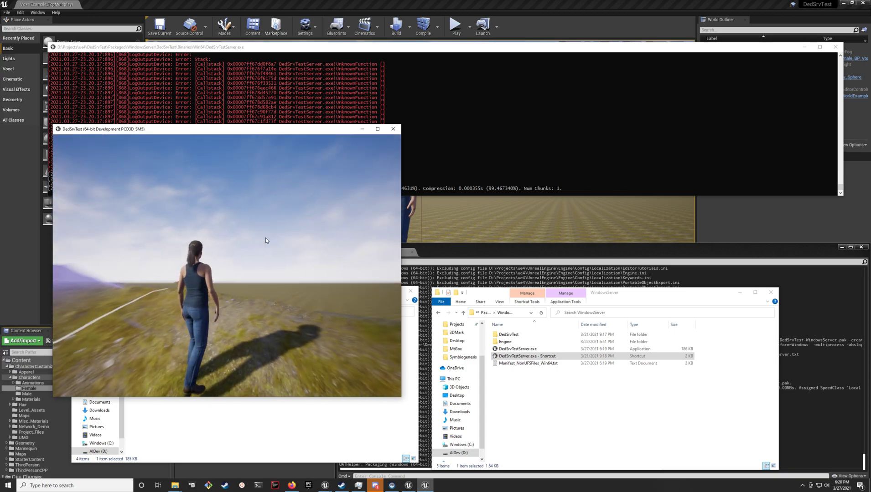
pyautogui.press('w')
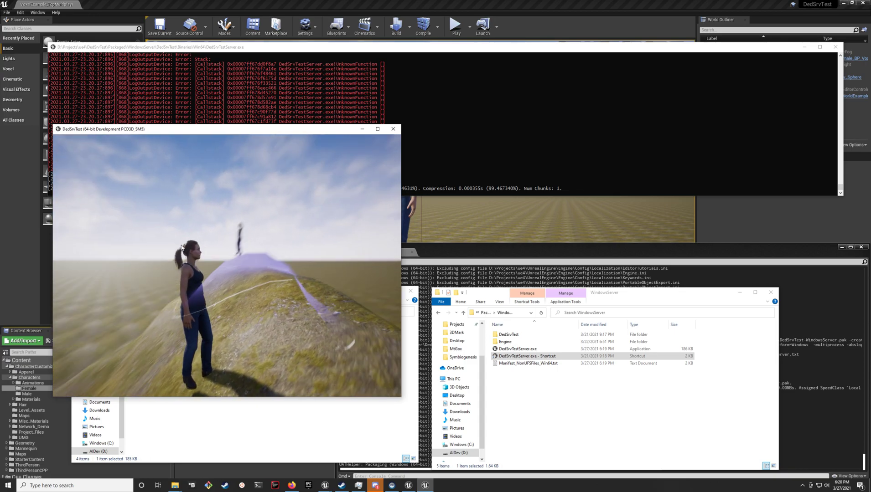
pyautogui.press('w')
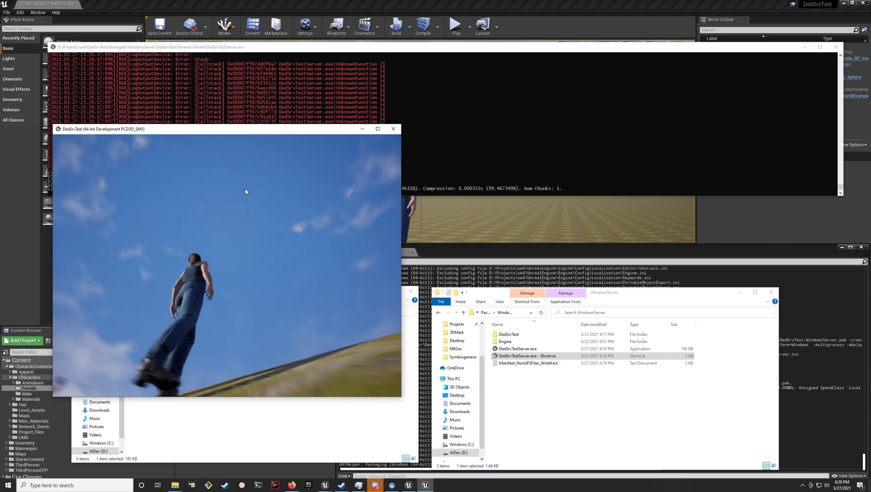
pyautogui.press('w')
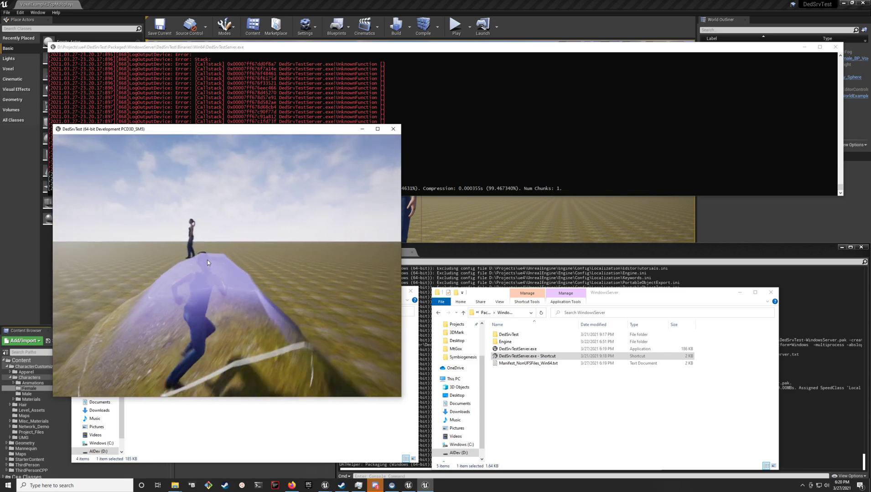
pyautogui.press('w')
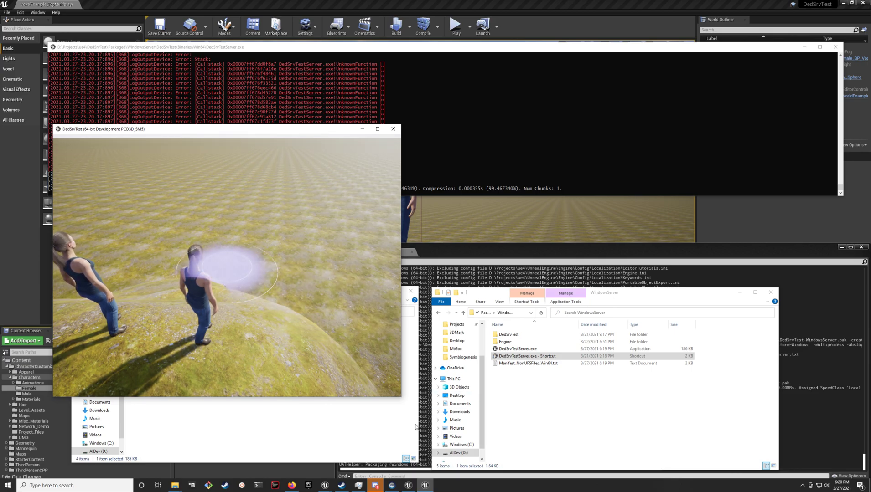
pyautogui.click(205, 424)
# Launch a second DedSrvTest.exe client and place its window to the right of the first
pyautogui.doubleClick(152, 347)
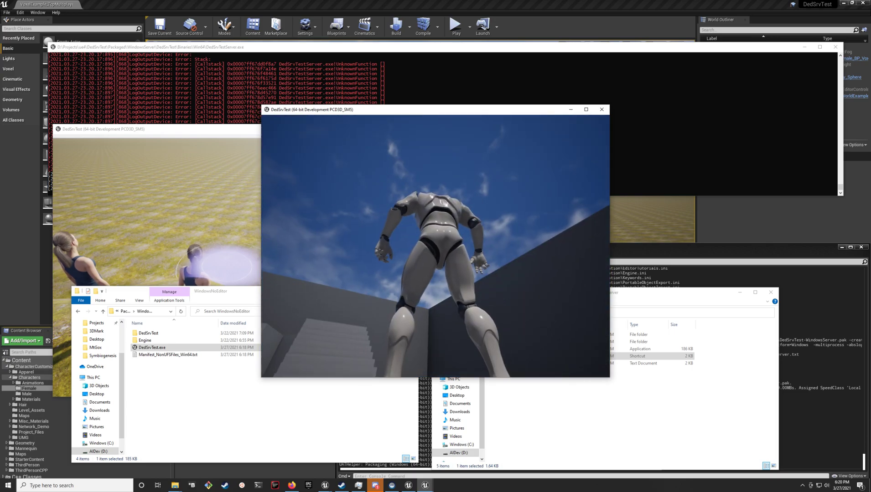
pyautogui.hotkey('alt', 'Tab')
pyautogui.click(262, 184)
pyautogui.hotkey('alt', 'Tab')
pyautogui.hotkey('alt', 'Tab')
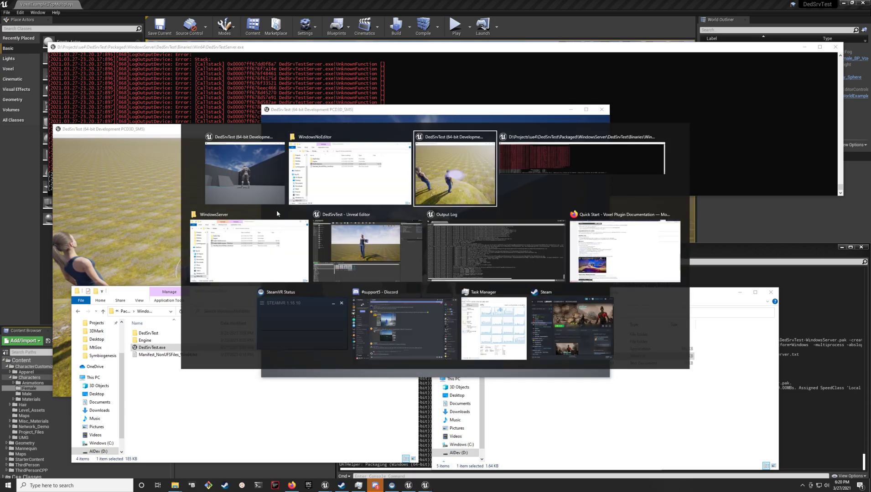
pyautogui.hotkey('alt', 'Tab')
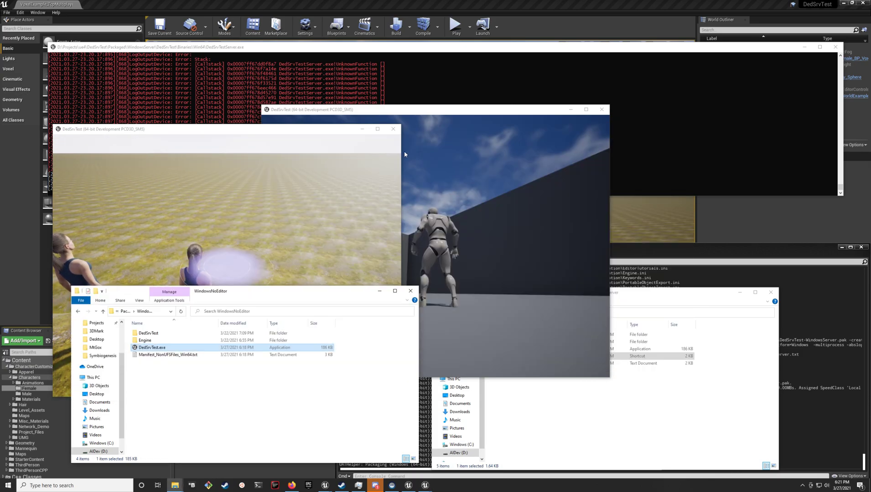
pyautogui.moveTo(427, 111); pyautogui.dragTo(568, 132)
pyautogui.hotkey('alt', 'Tab')
pyautogui.hotkey('alt', 'Tab')
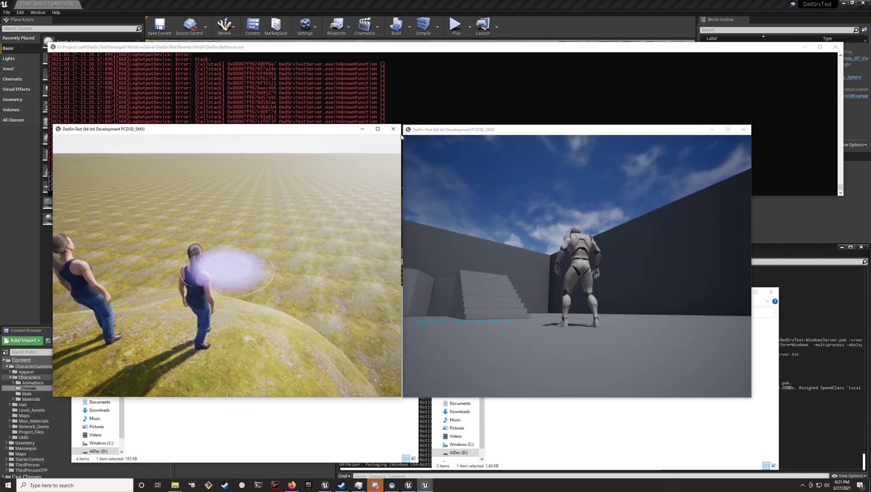
pyautogui.hotkey('alt', 'Tab')
# Connect the second client to the server with 'open 127.0.0.1' from its console
pyautogui.press('`')
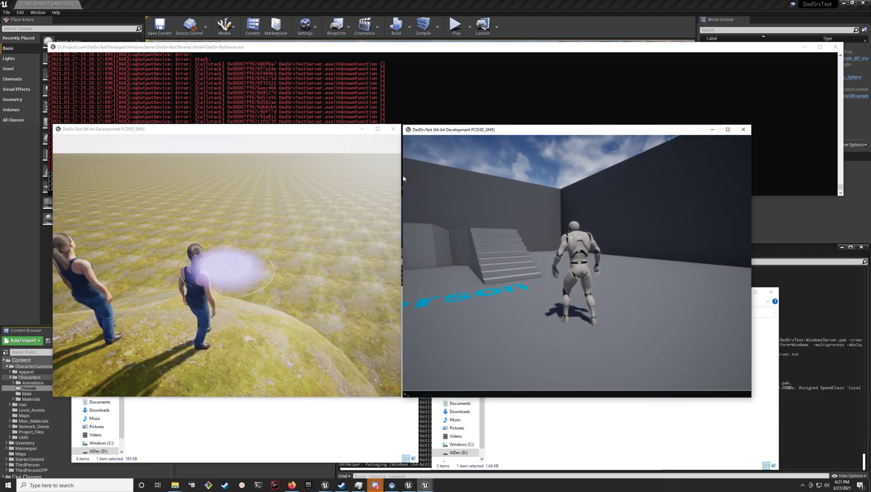
pyautogui.write('open')
pyautogui.press('Up')
pyautogui.press('Return')
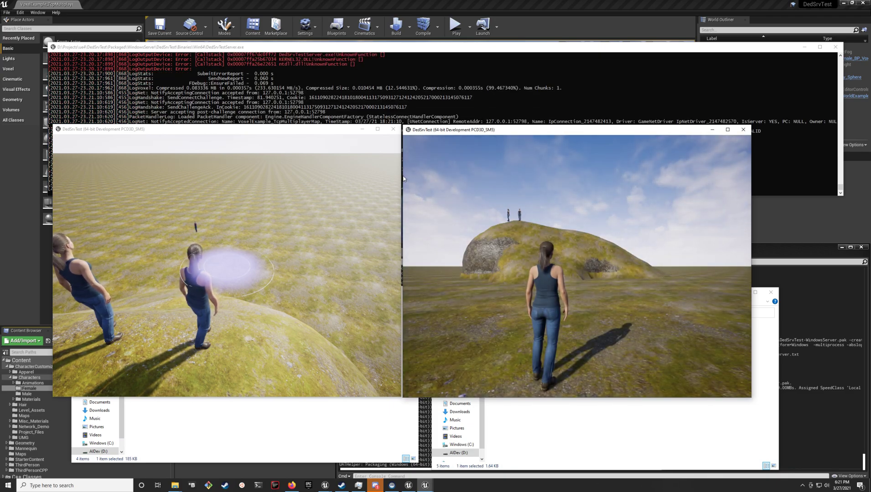
# Walk each client's character to spots on the hill so both clients show the other moving, then bring up the Voxel Plugin wiki
pyautogui.press('w')
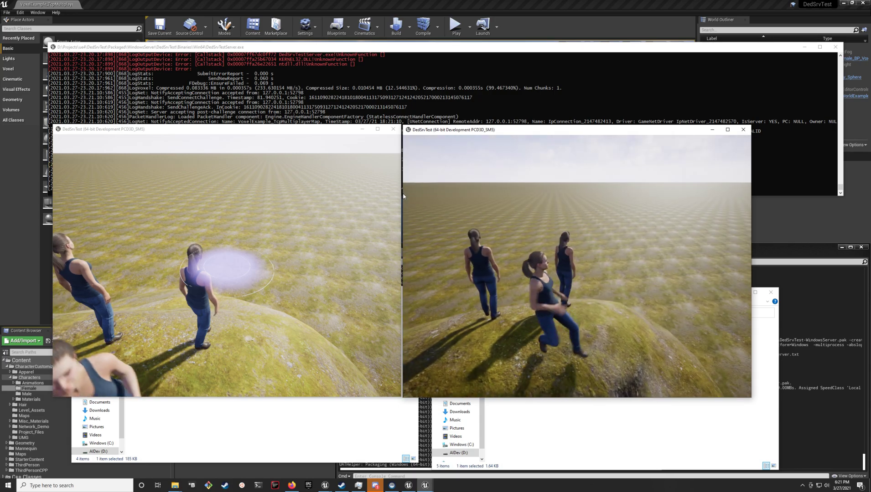
pyautogui.click(497, 180)
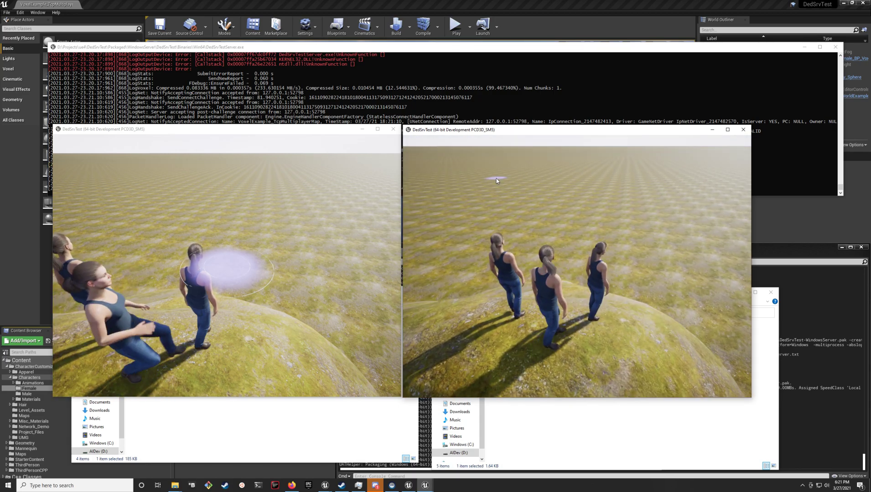
pyautogui.hotkey('alt', 'Tab')
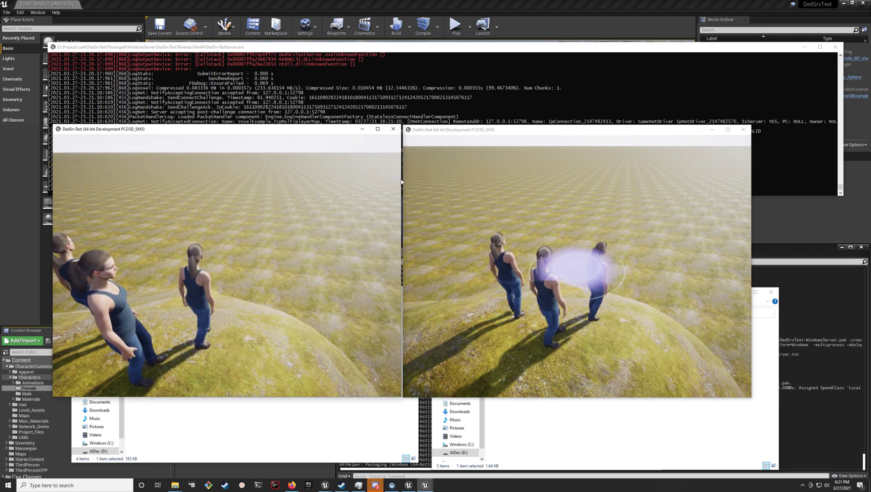
pyautogui.click(231, 189)
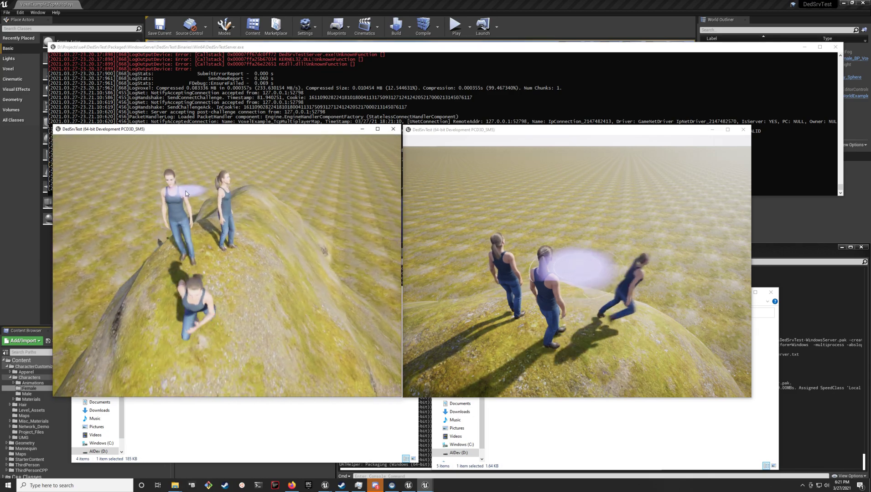
pyautogui.click(147, 178)
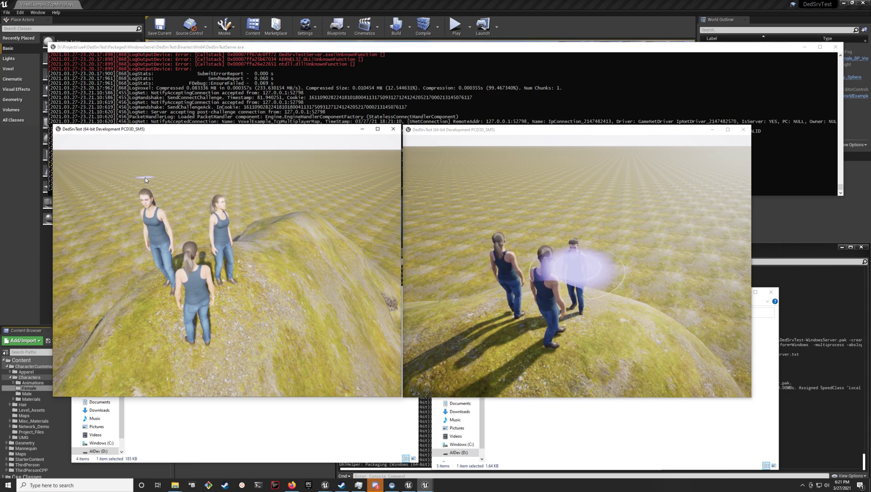
pyautogui.hotkey('alt', 'Tab')
pyautogui.hotkey('alt', 'Tab')
pyautogui.hotkey('alt', 'Tab')
pyautogui.hotkey('alt', 'Tab')
pyautogui.hotkey('alt', 'Tab')
pyautogui.hotkey('alt', 'Tab')
pyautogui.hotkey('alt', 'Tab')
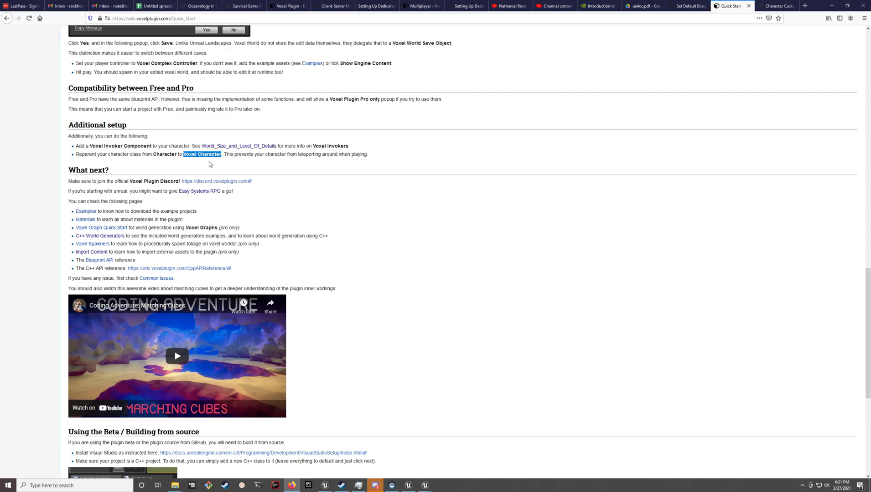
# Highlight 'Voxel Character' in the wiki's Additional setup section, then return to Unreal Editor
pyautogui.click(209, 161)
pyautogui.moveTo(187, 157); pyautogui.dragTo(225, 157)
pyautogui.hotkey('alt', 'Tab')
pyautogui.hotkey('alt', 'Tab')
pyautogui.hotkey('alt', 'Tab')
pyautogui.hotkey('alt', 'Tab')
pyautogui.hotkey('alt', 'Tab')
pyautogui.hotkey('alt', 'Tab')
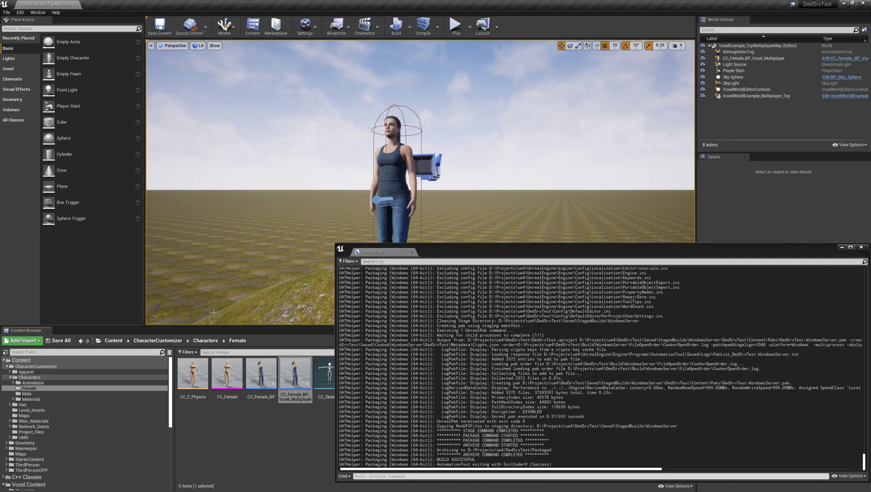
# Open CC_Female_BP_Voxel_Multiplayer and show its Mouse input, Movement input and Jump nodes in the Event Graph
pyautogui.doubleClick(300, 376)
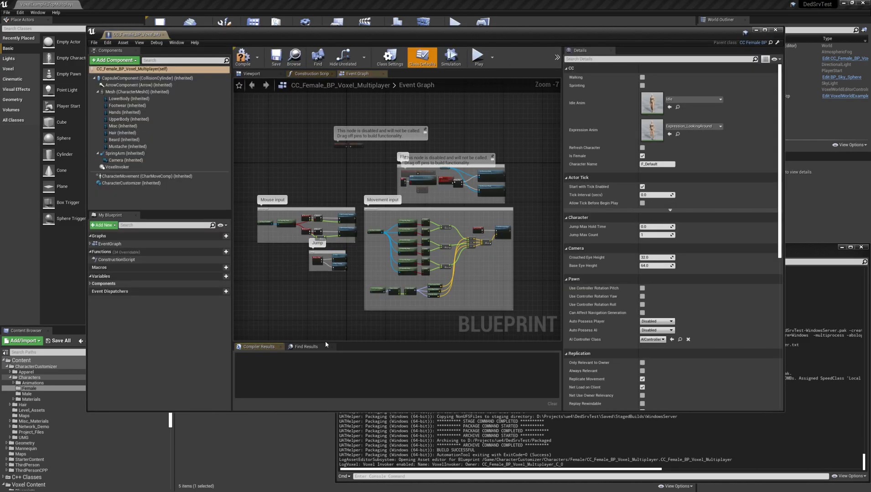
pyautogui.moveTo(251, 158); pyautogui.dragTo(527, 317)
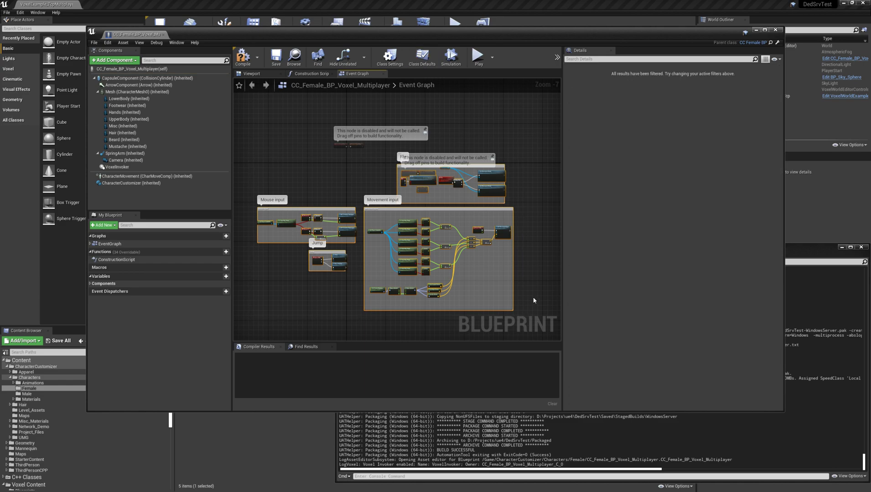
pyautogui.click(534, 300)
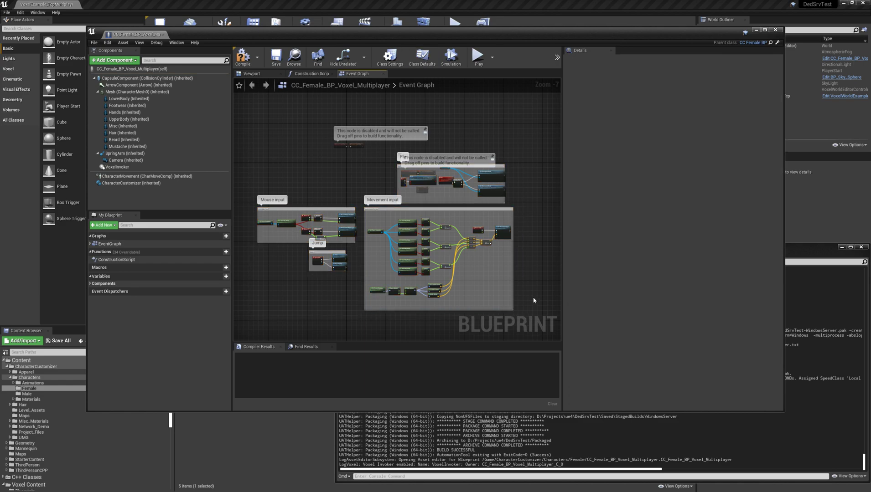